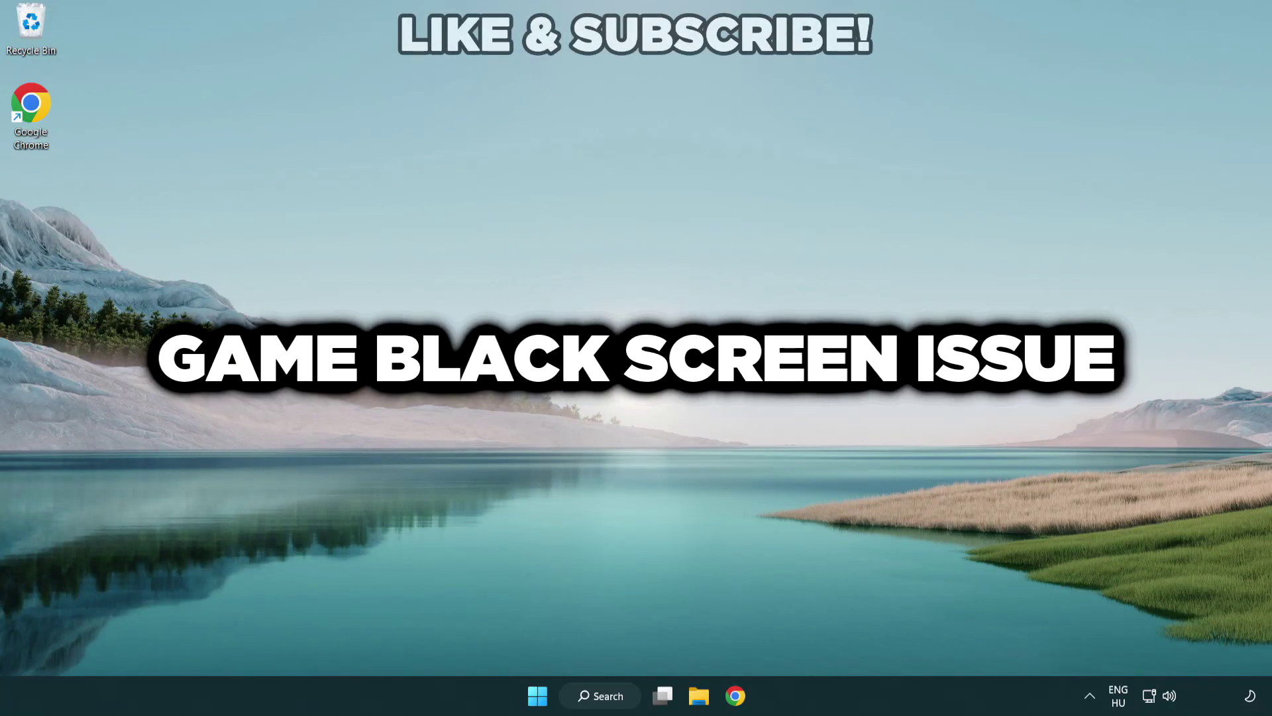
Step: Search Windows for 'device manager' and launch Device Manager from the best match
click(610, 699)
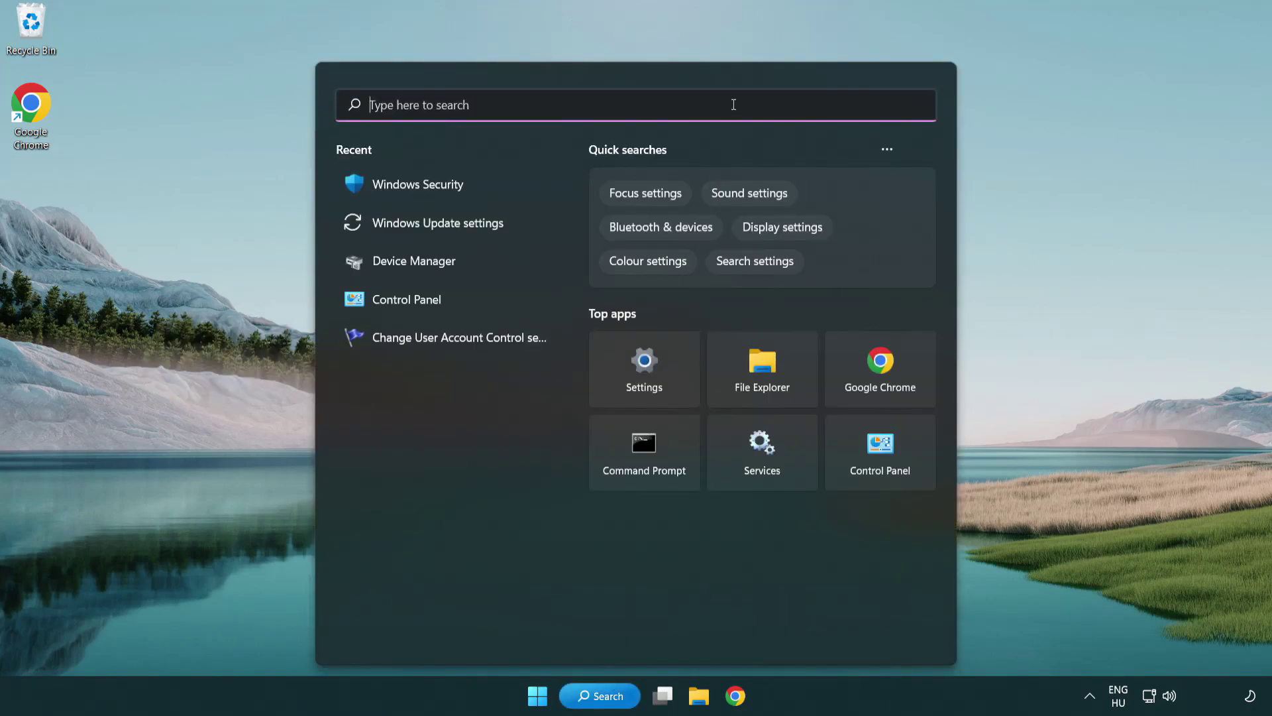
text(device m)
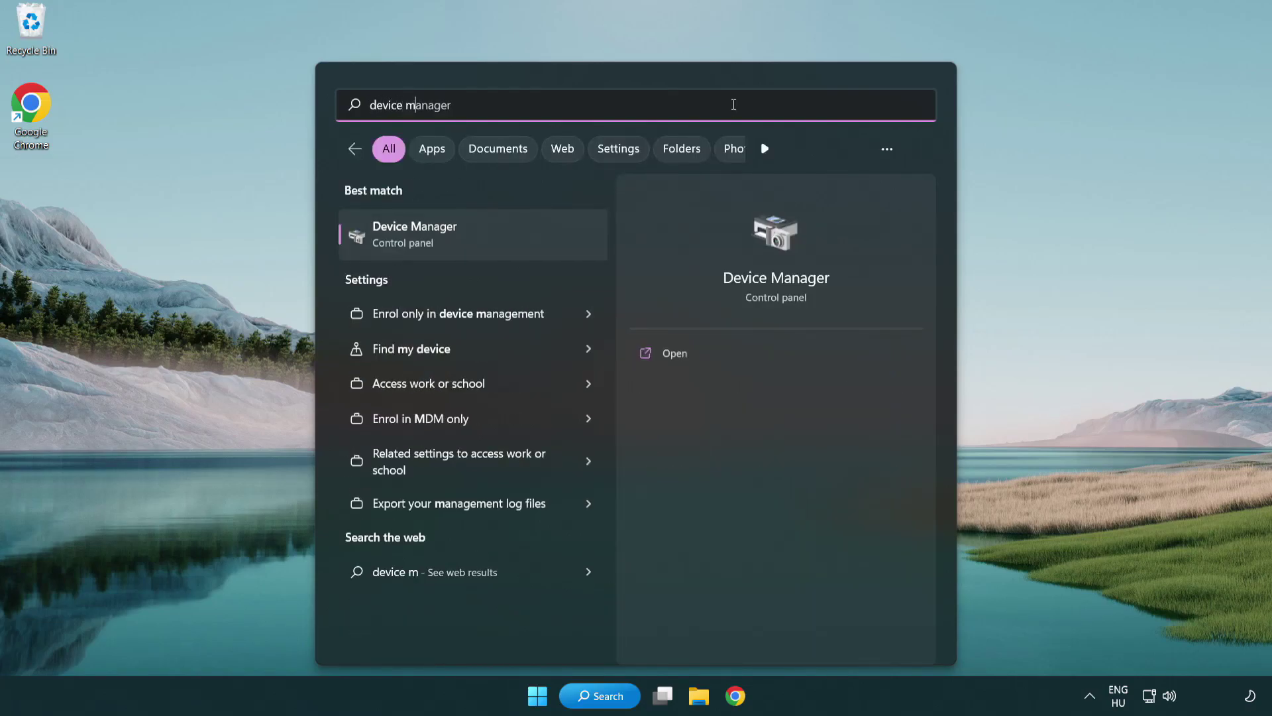
text(anager)
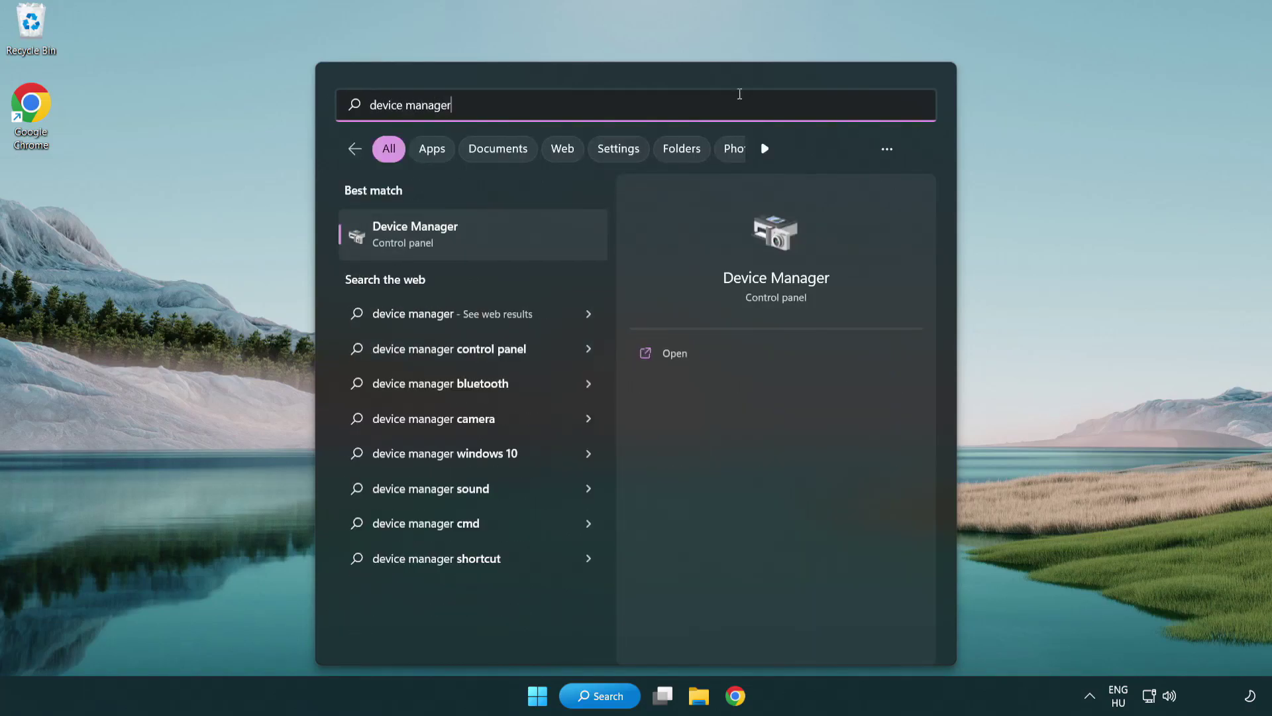
click(509, 244)
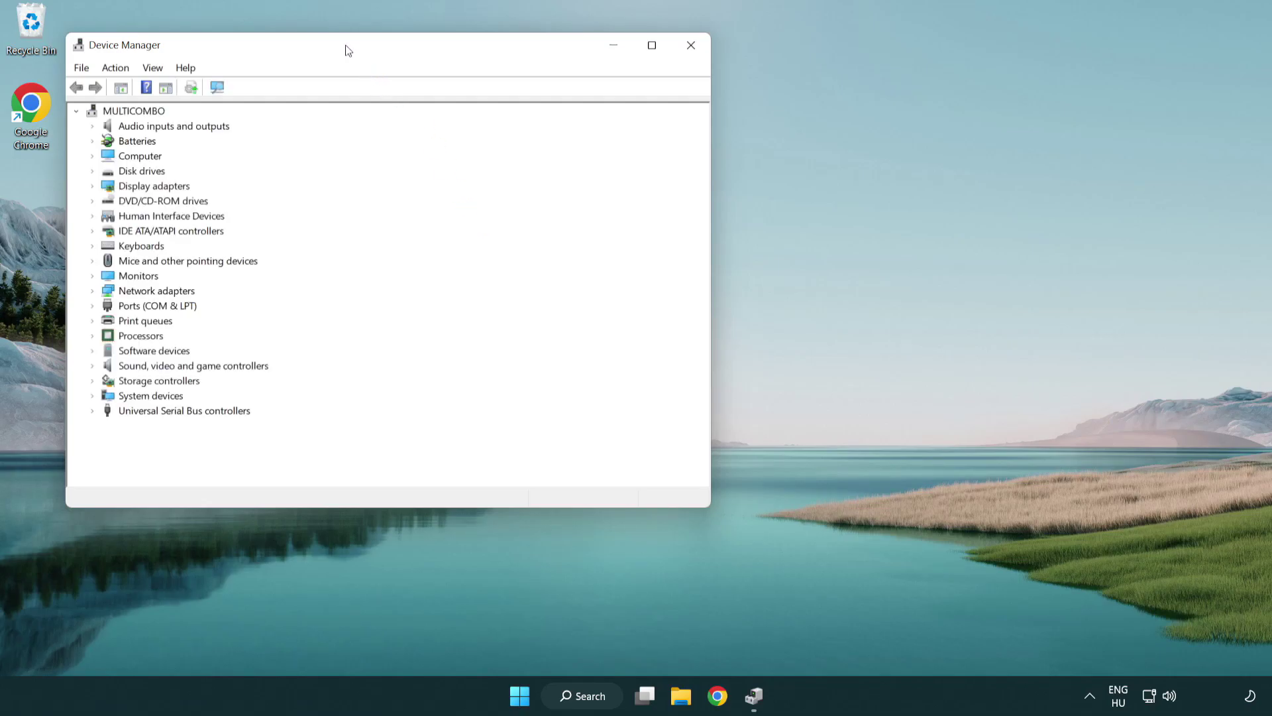
Step: Search automatically for a newer VMware SVGA 3D display driver; the best driver is already installed
drag(346, 49, 561, 127)
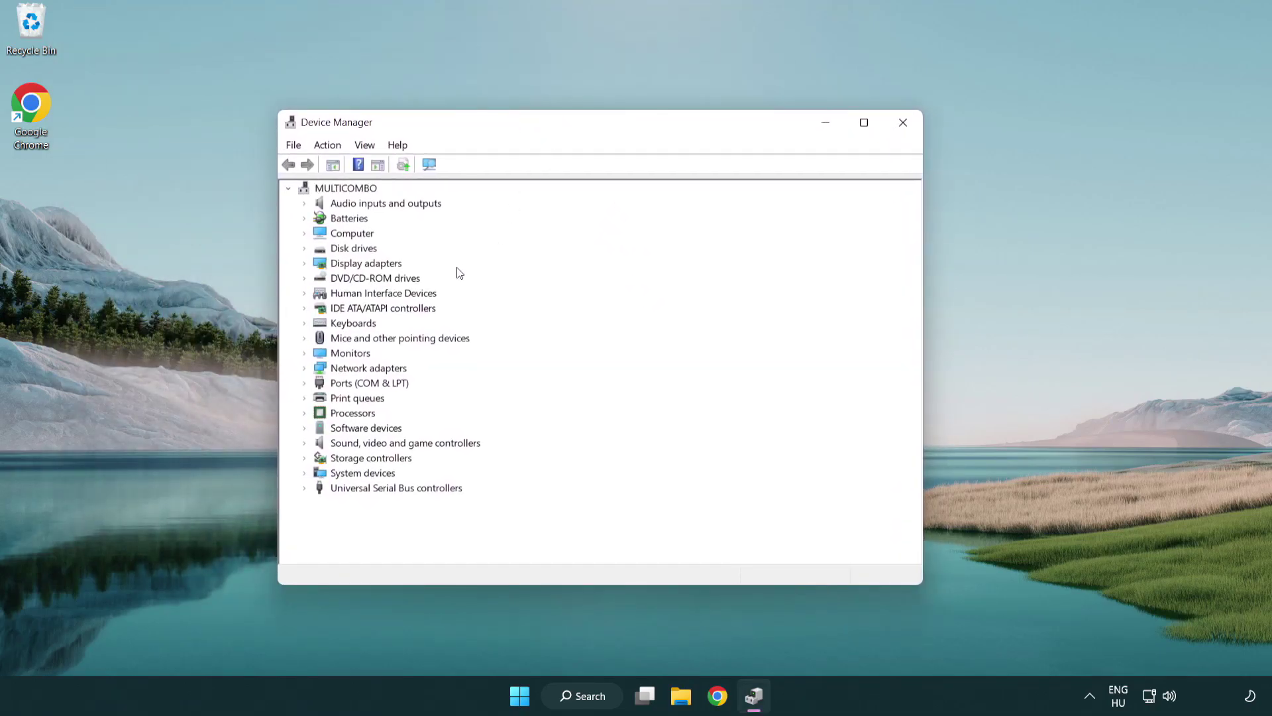
click(353, 267)
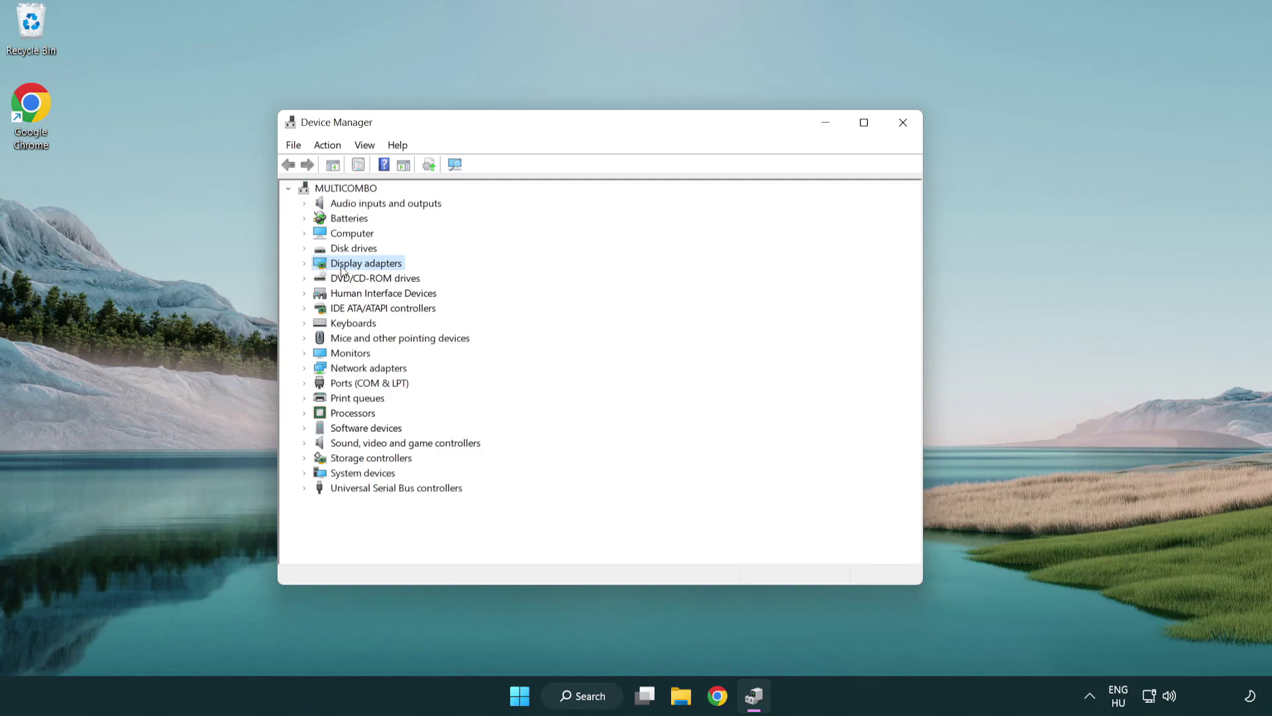
click(305, 265)
click(357, 281)
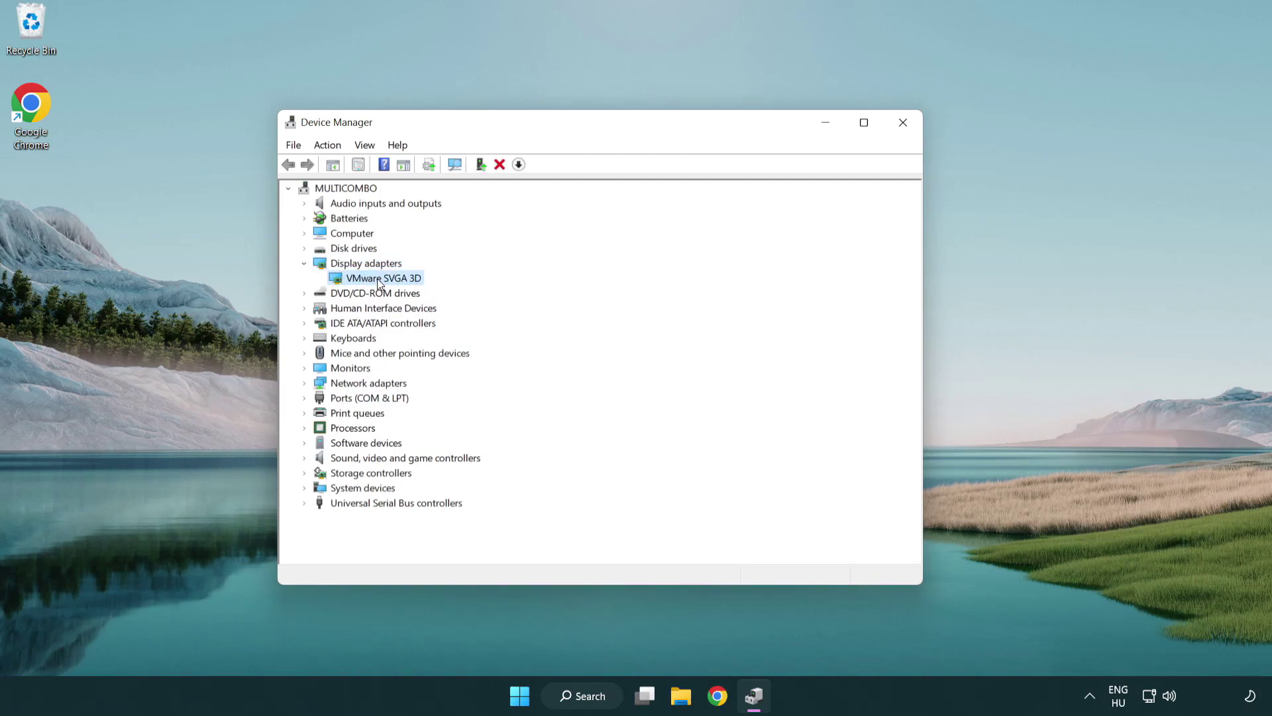
right_click(377, 278)
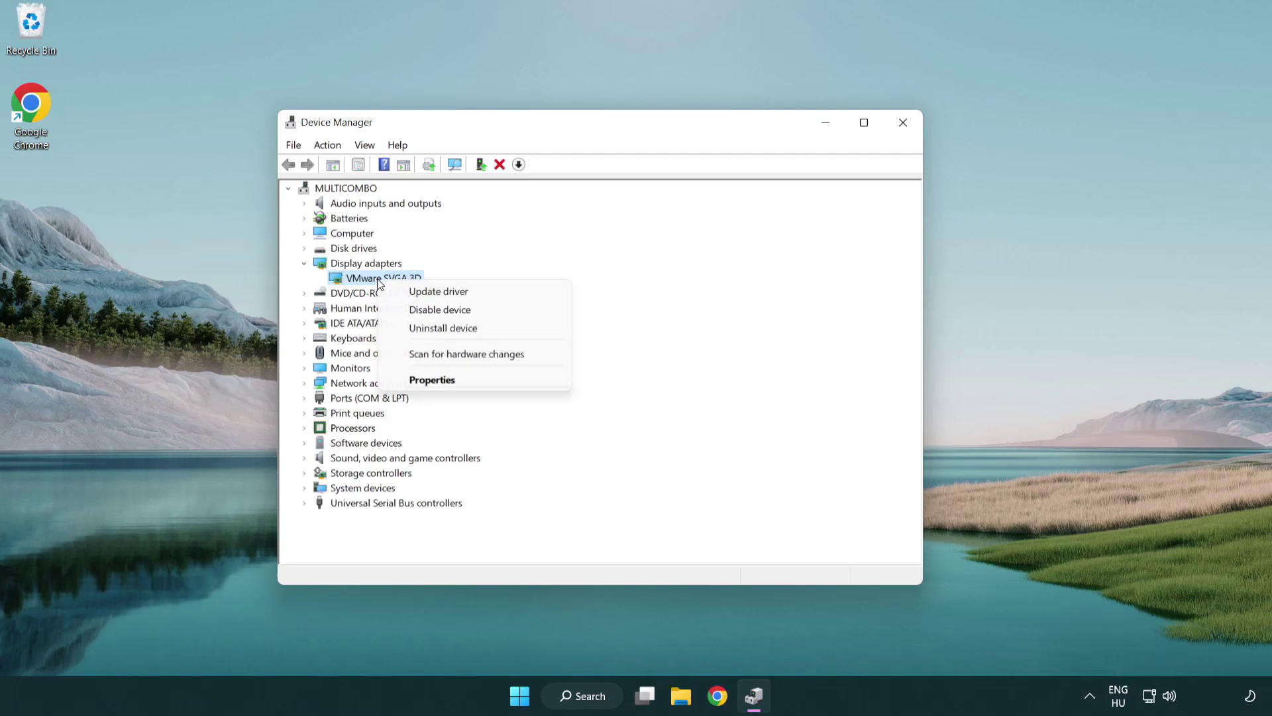
click(502, 292)
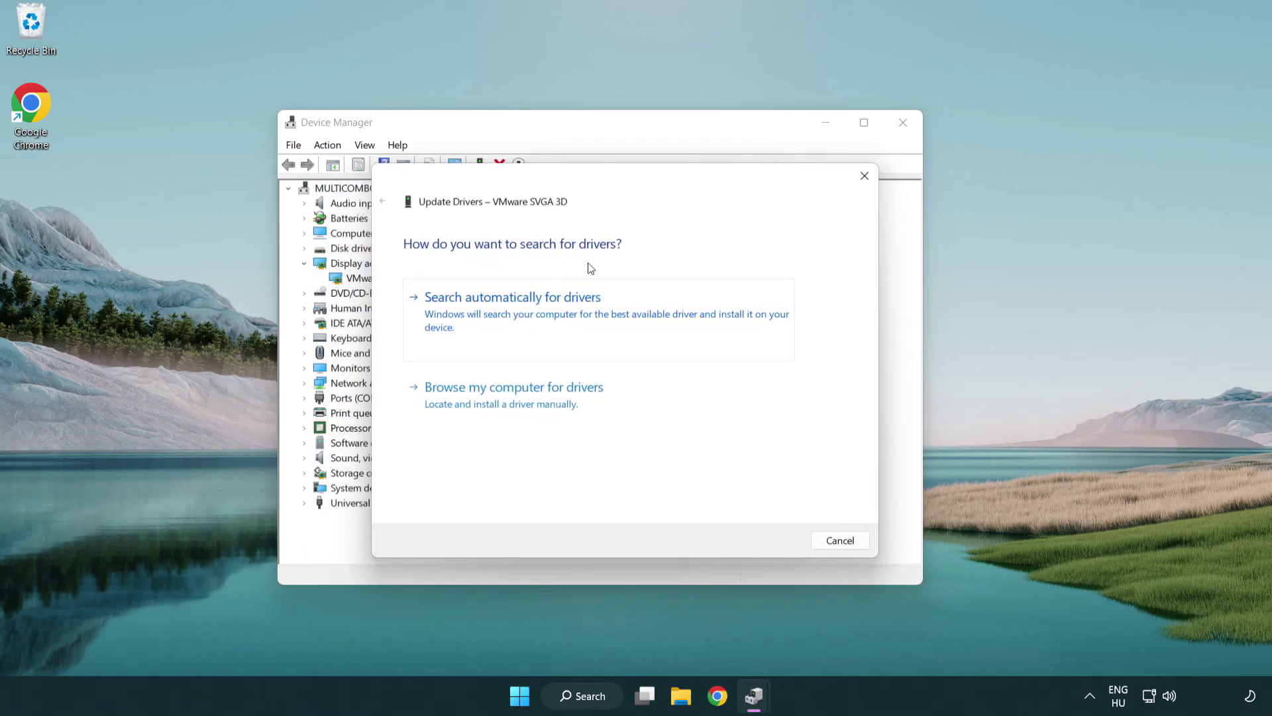
click(559, 308)
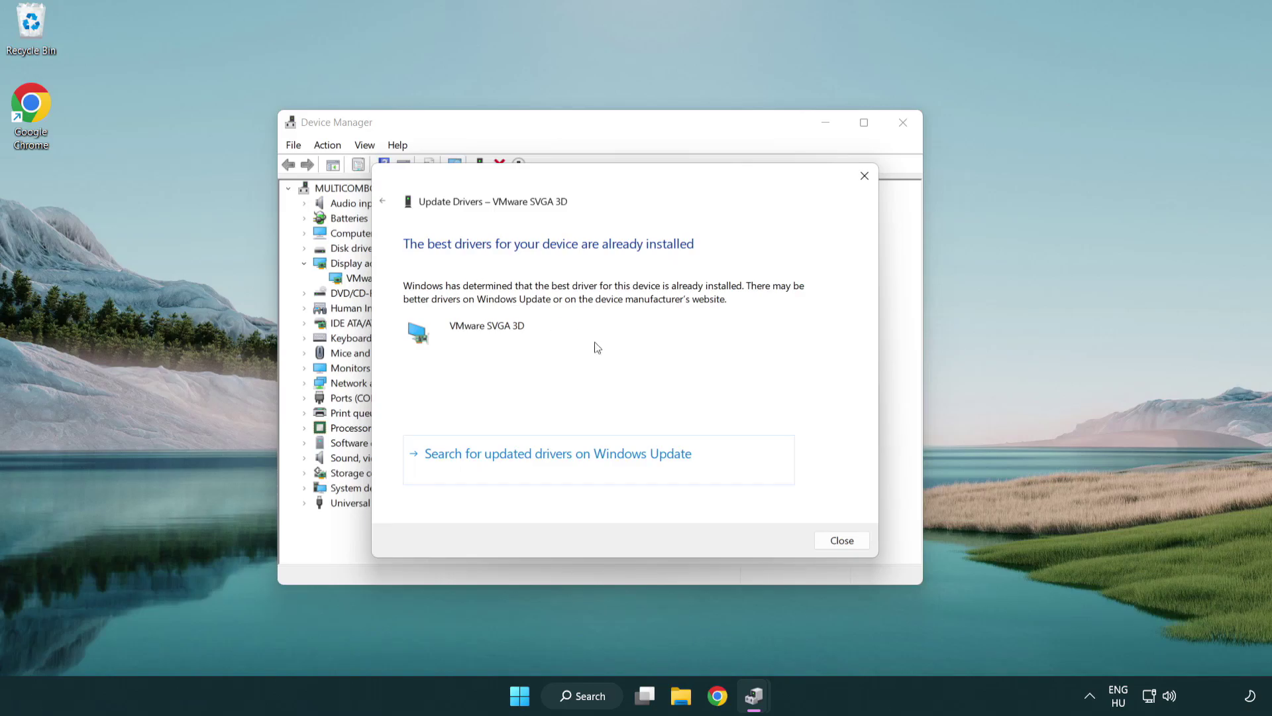
click(842, 540)
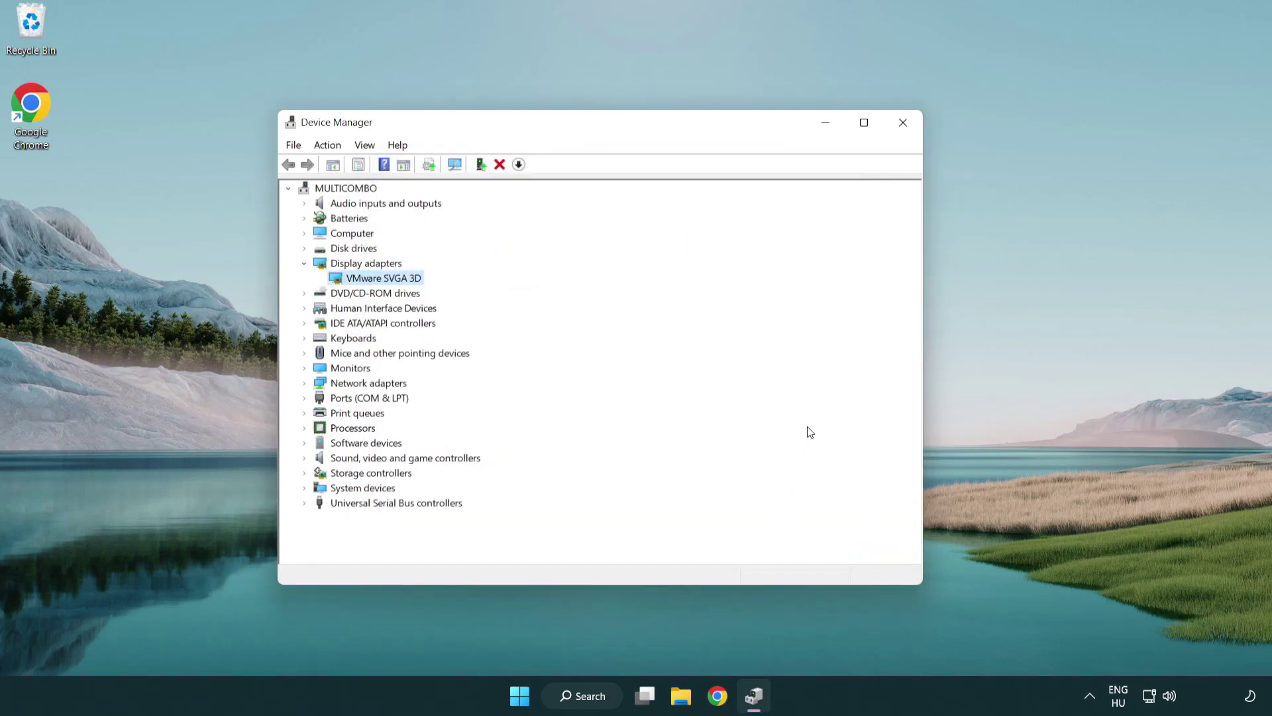
Step: Close Device Manager and open Windows Update settings by searching 'update'
click(906, 128)
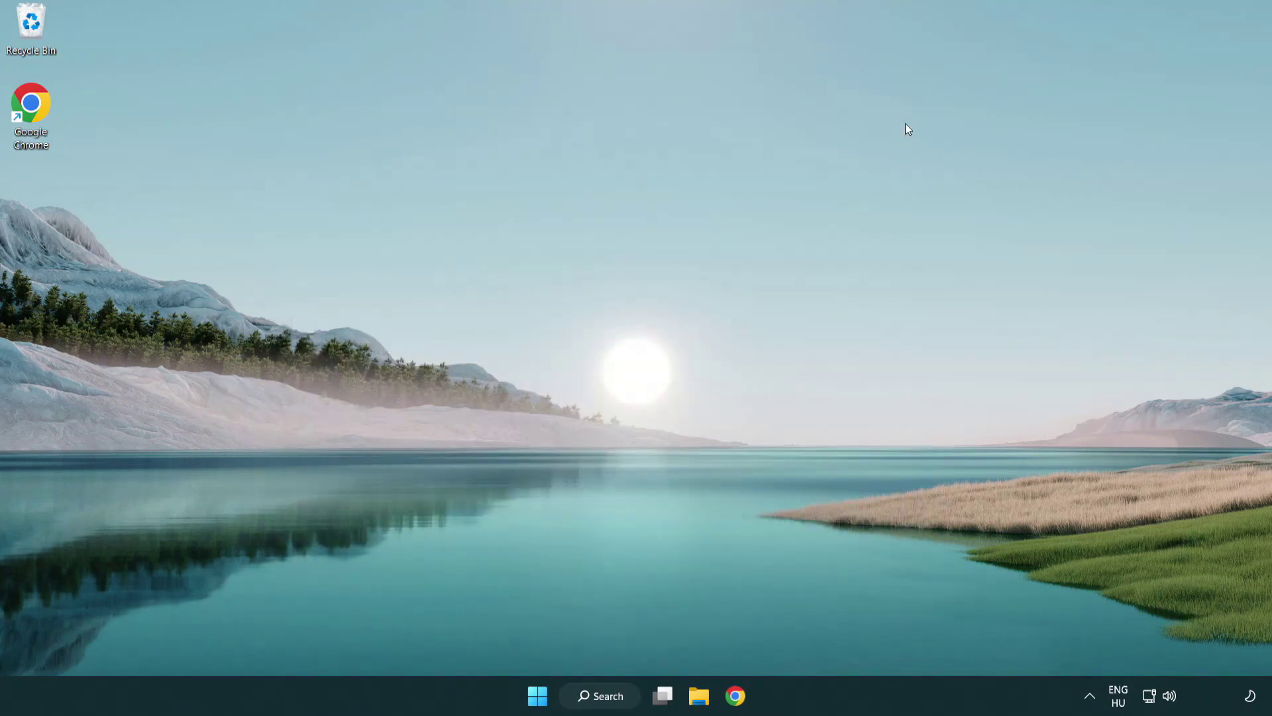
click(612, 692)
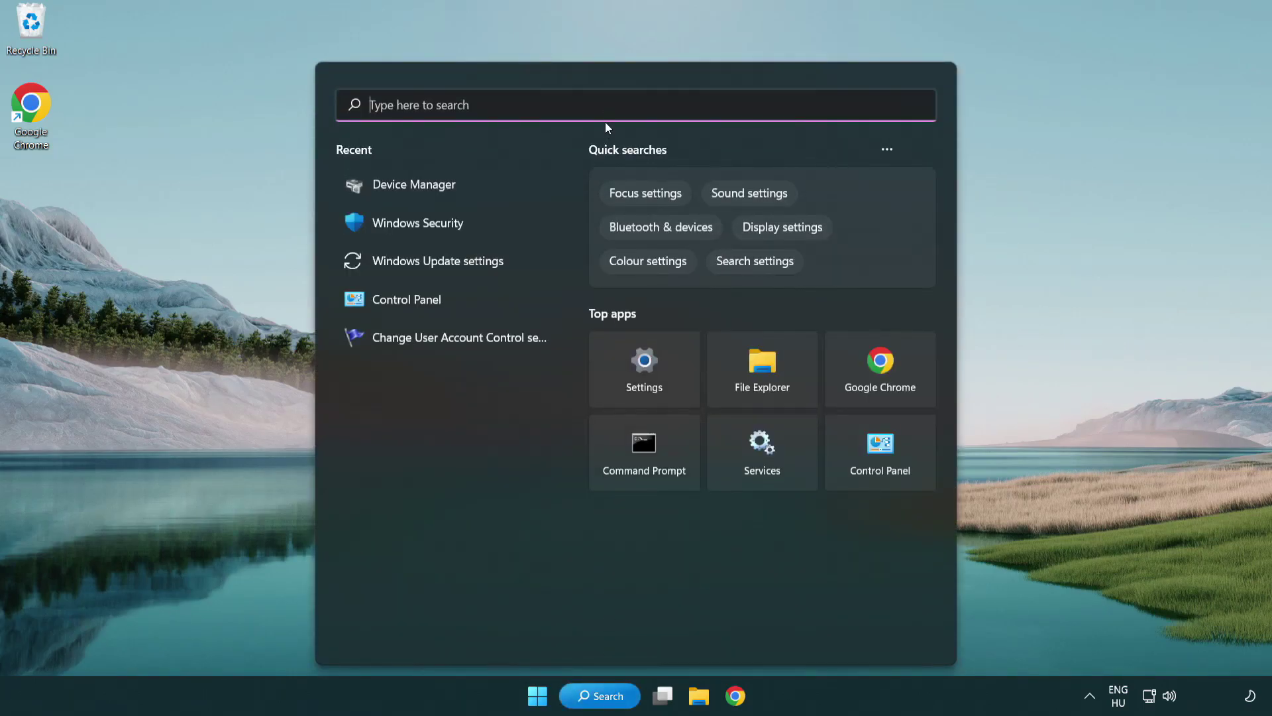
text(update)
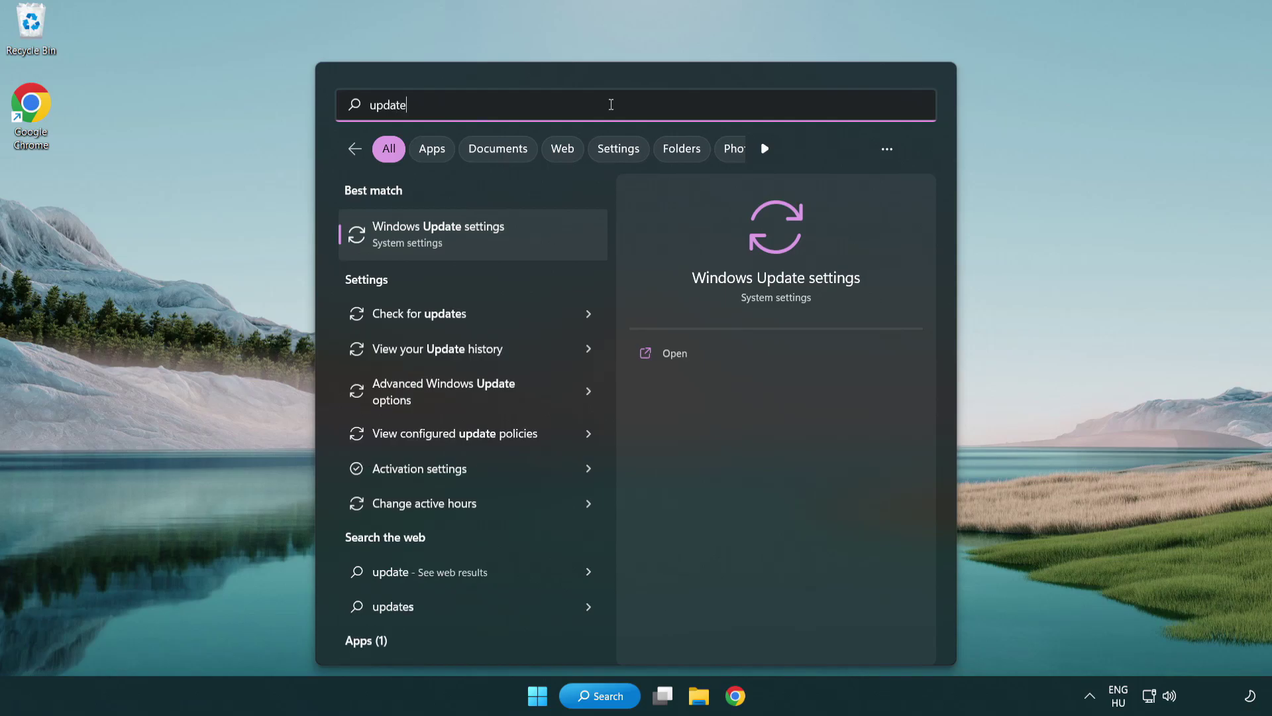
click(495, 239)
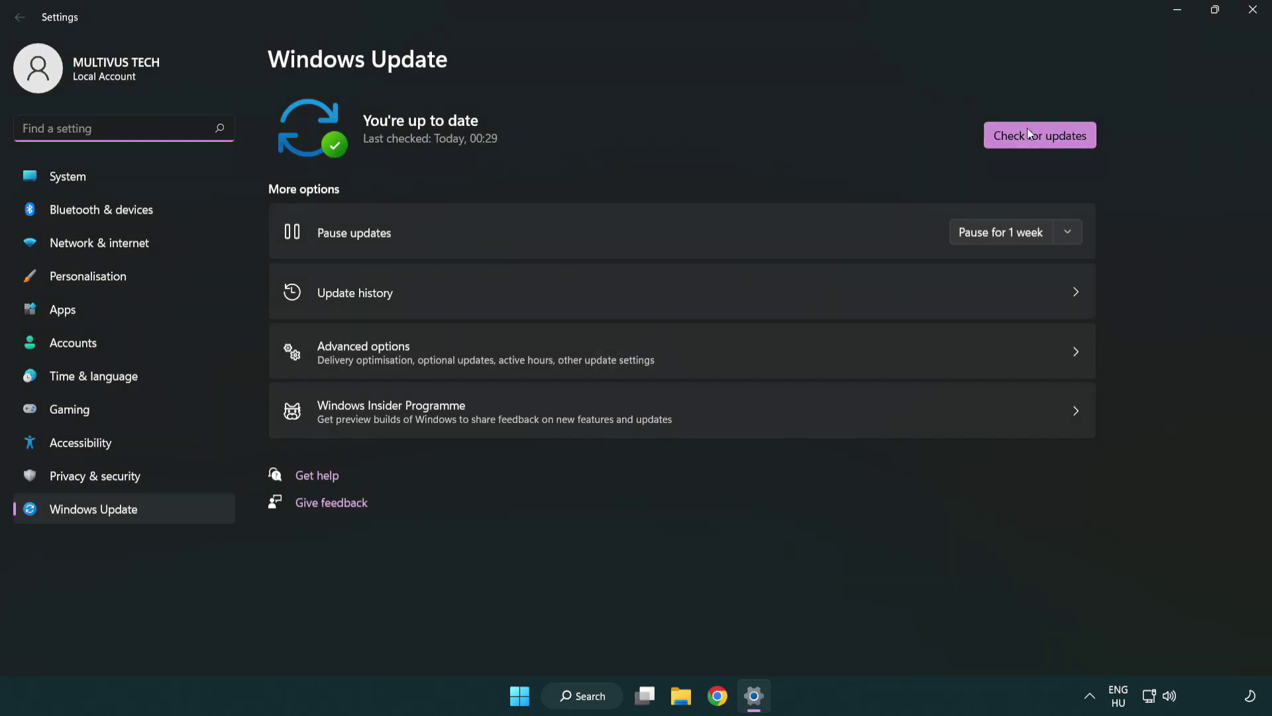
Step: Run Check for updates, see 'You're up to date', and close Settings
click(1061, 146)
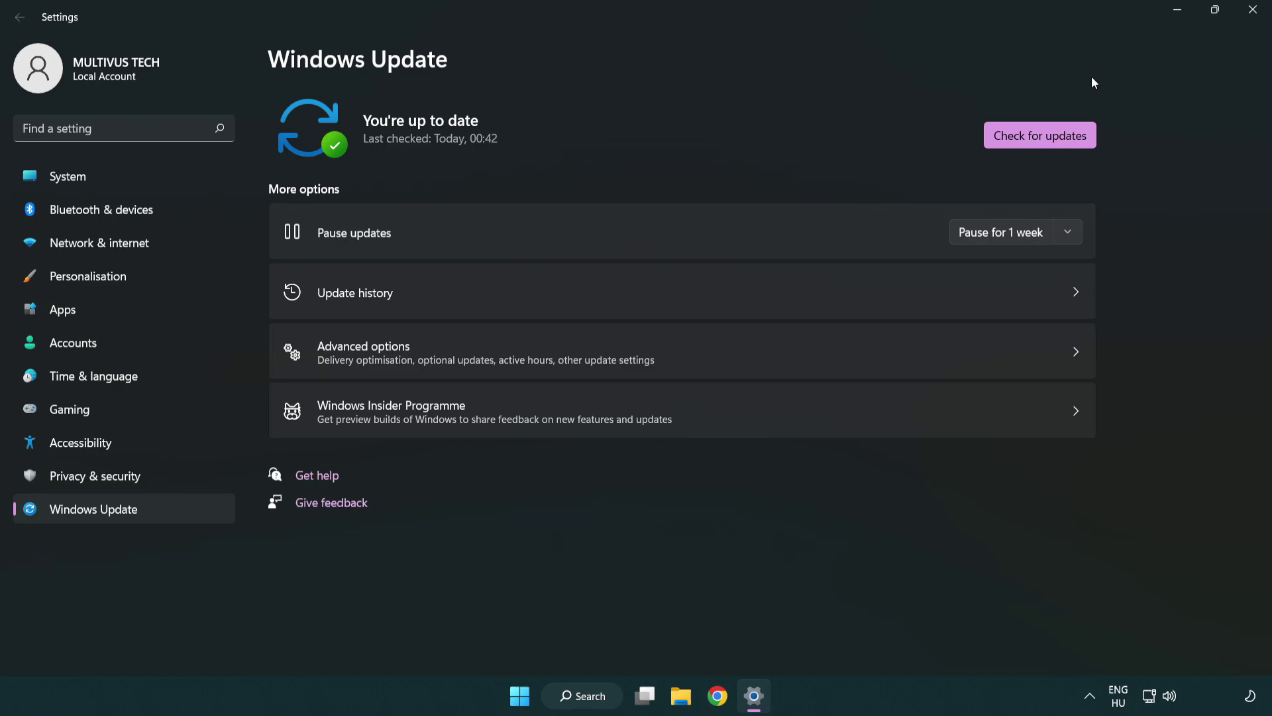
click(1248, 19)
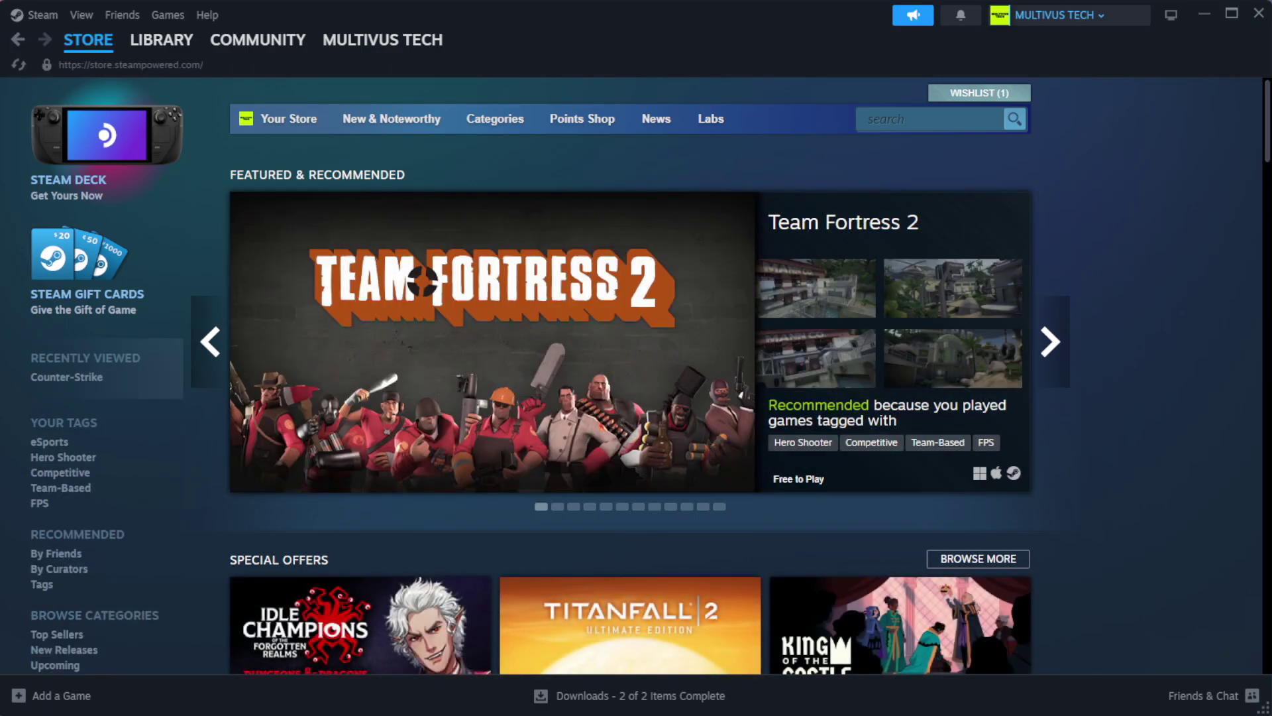
Step: From Steam Library Home, verify the favourite game's installed files, validating all 1039 files
mouse_move(127, 45)
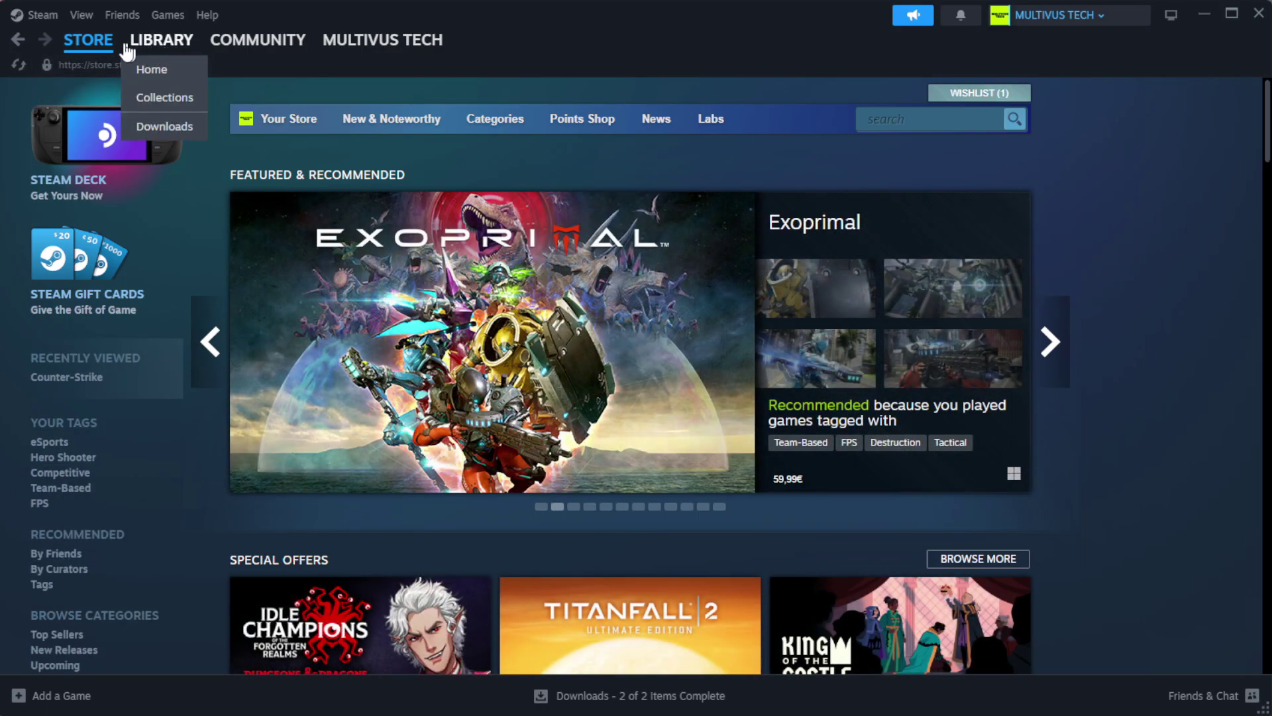
click(181, 70)
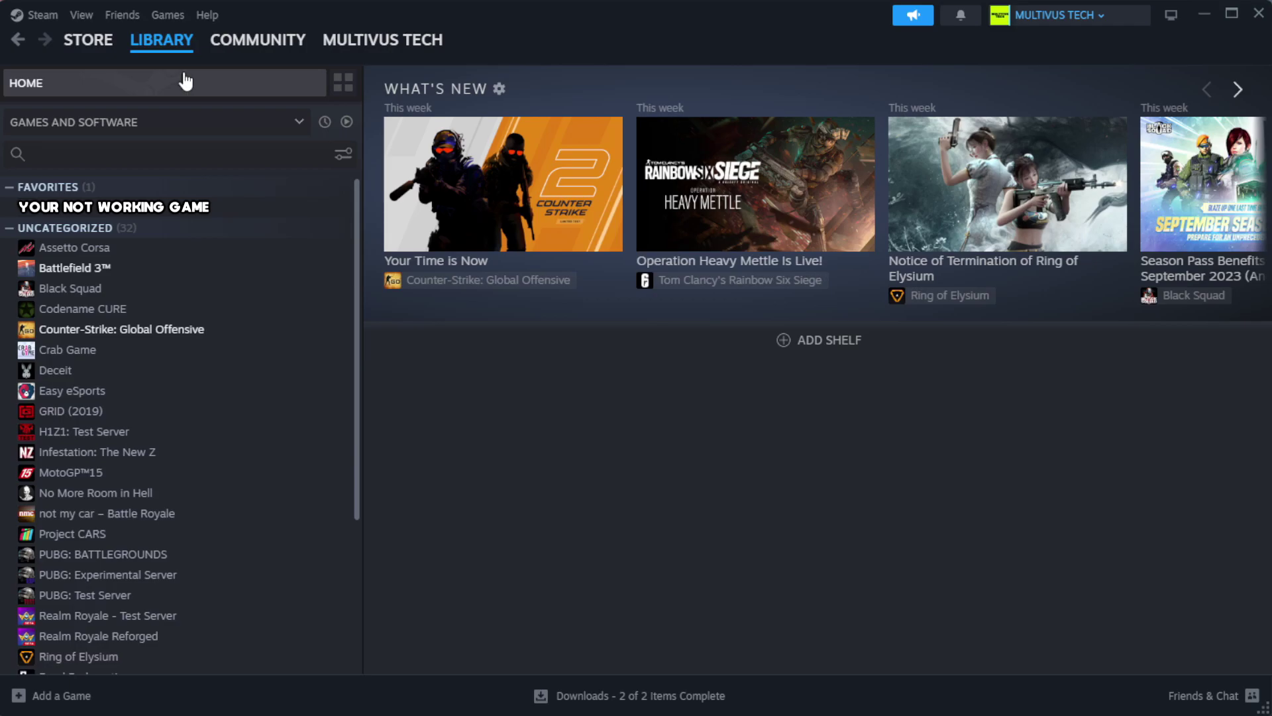
right_click(314, 210)
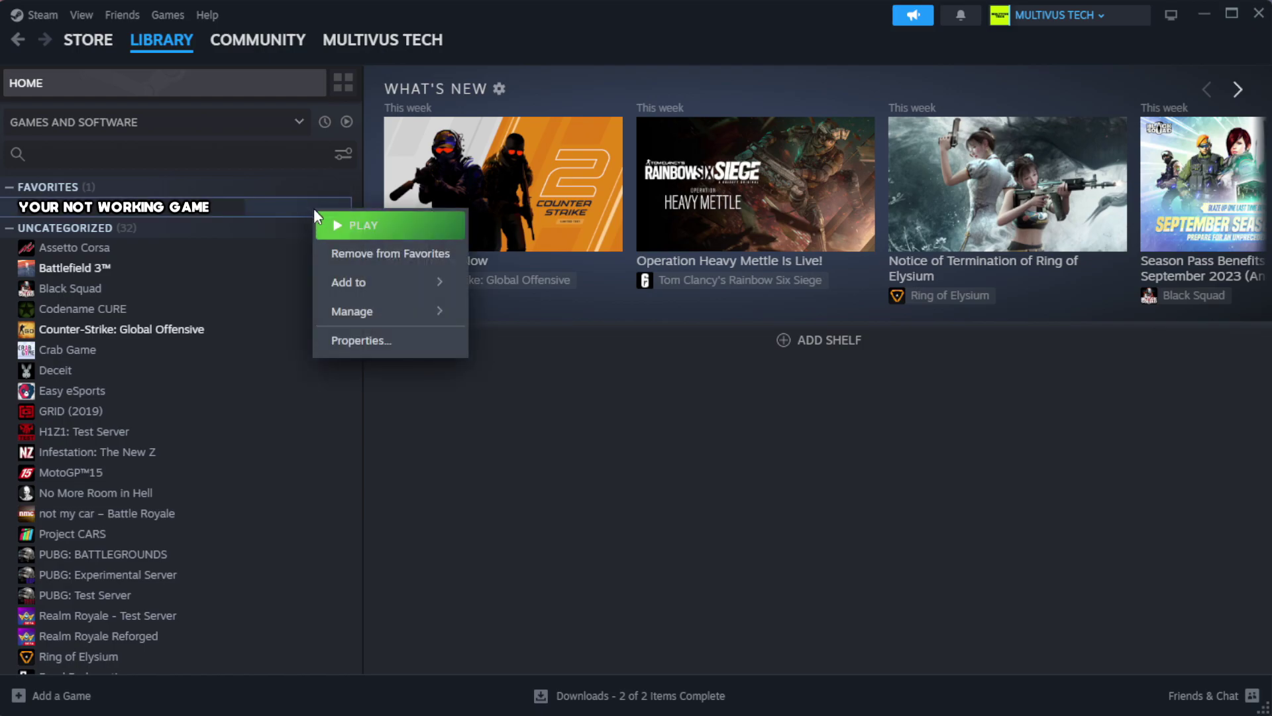
click(403, 351)
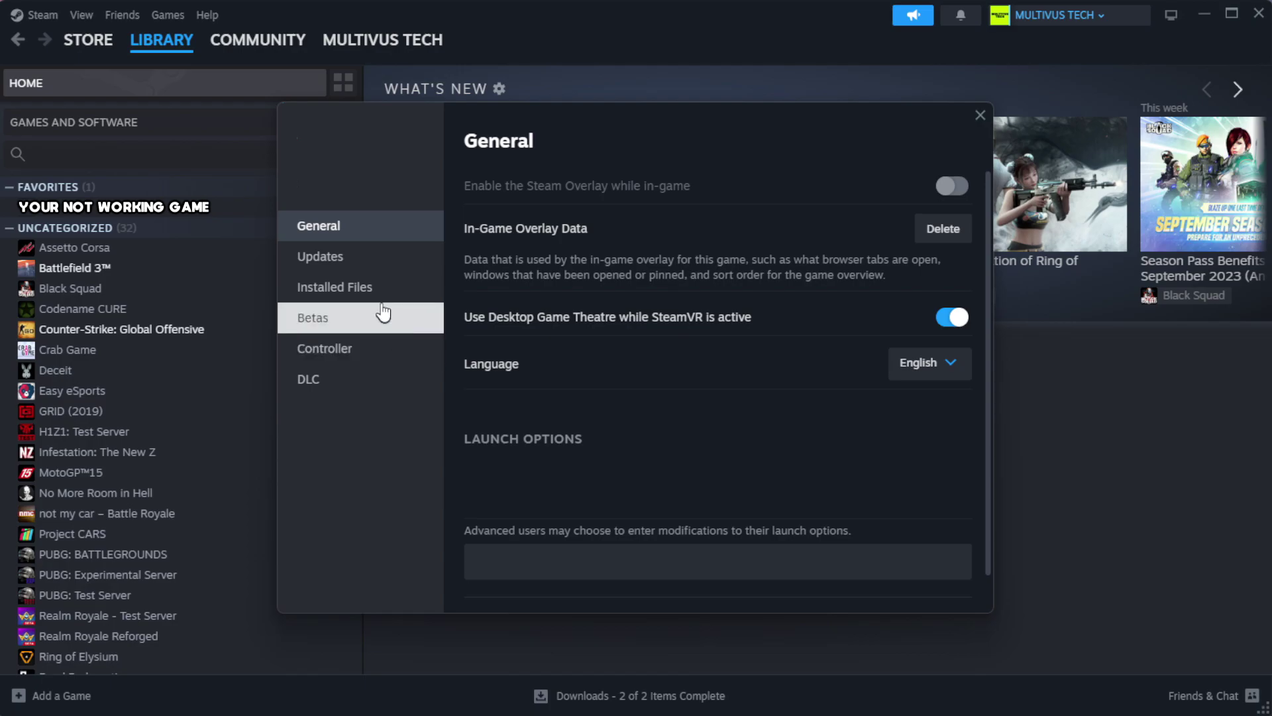
click(418, 302)
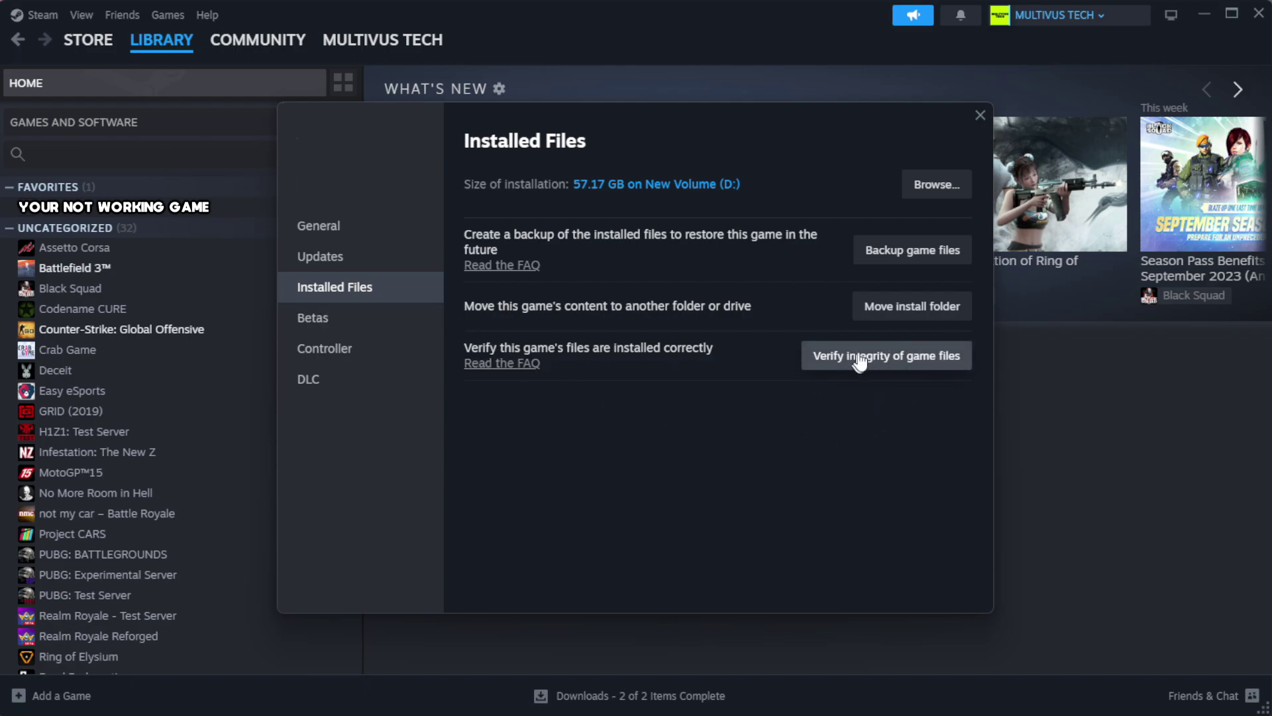
click(894, 361)
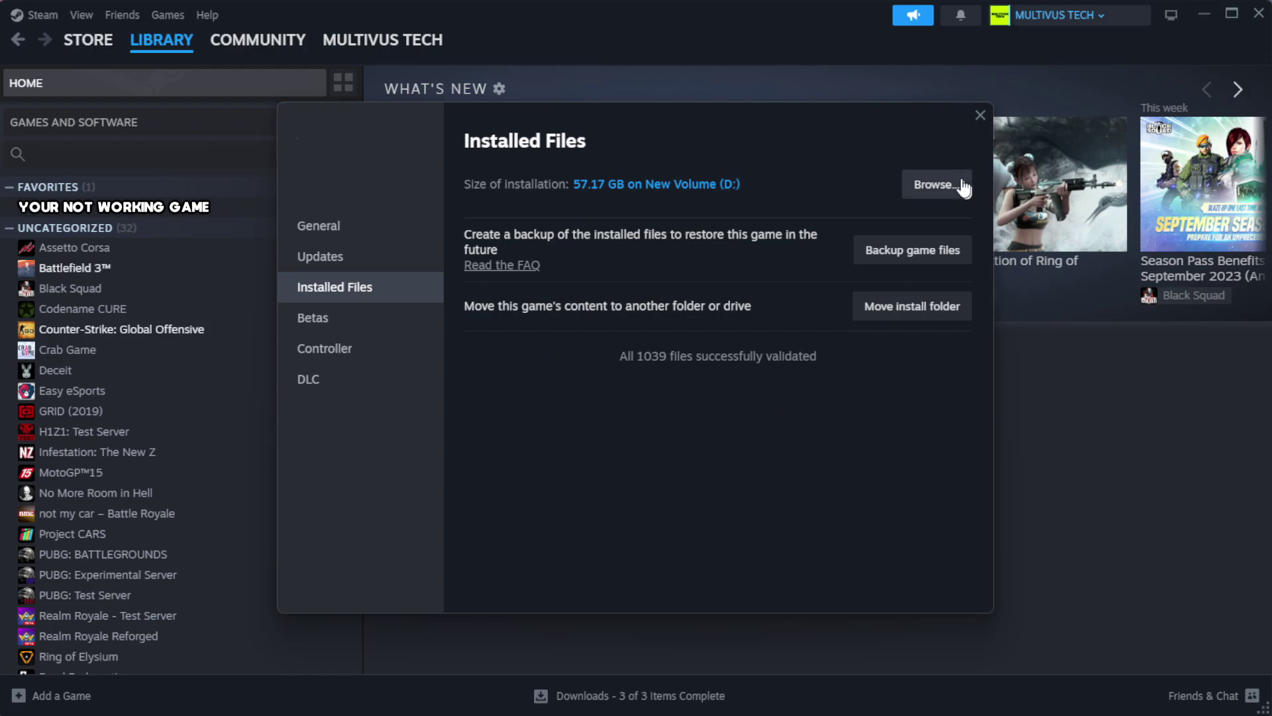
Step: Open the game's install folder and the Properties of the YOUR NOT WORKING GAME shortcut
click(934, 186)
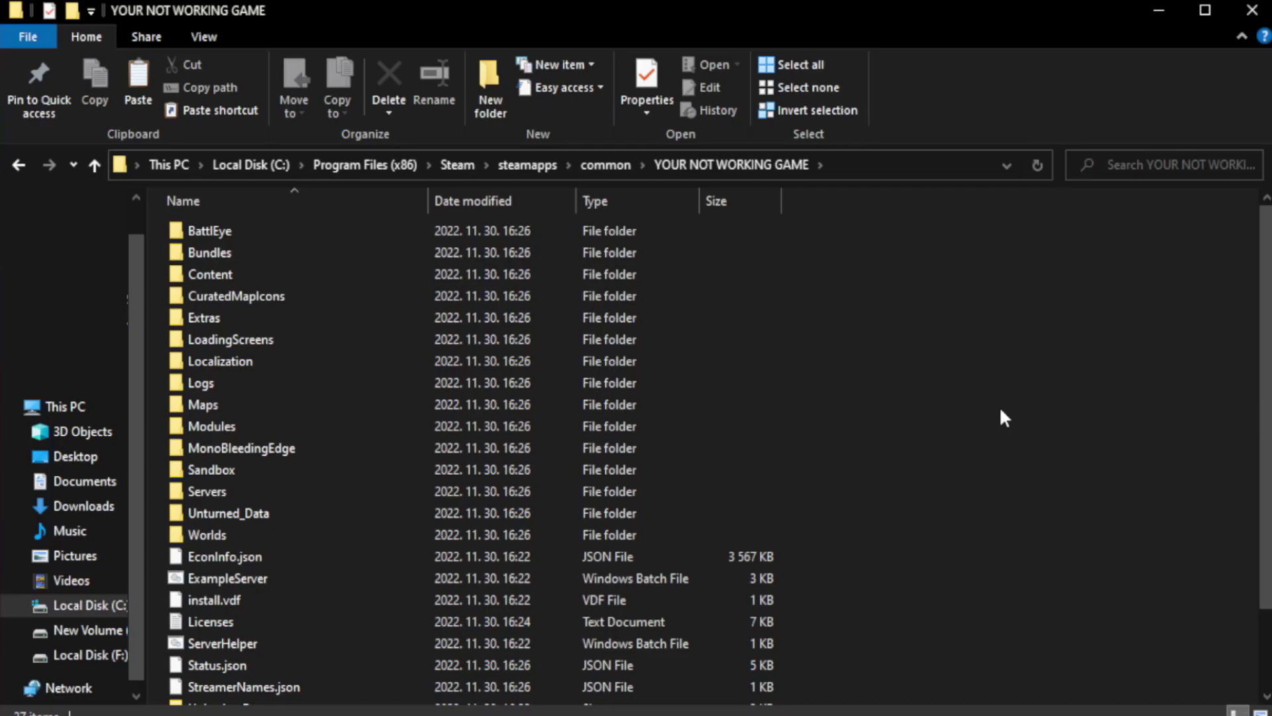
scroll(1268, 356, down, 3)
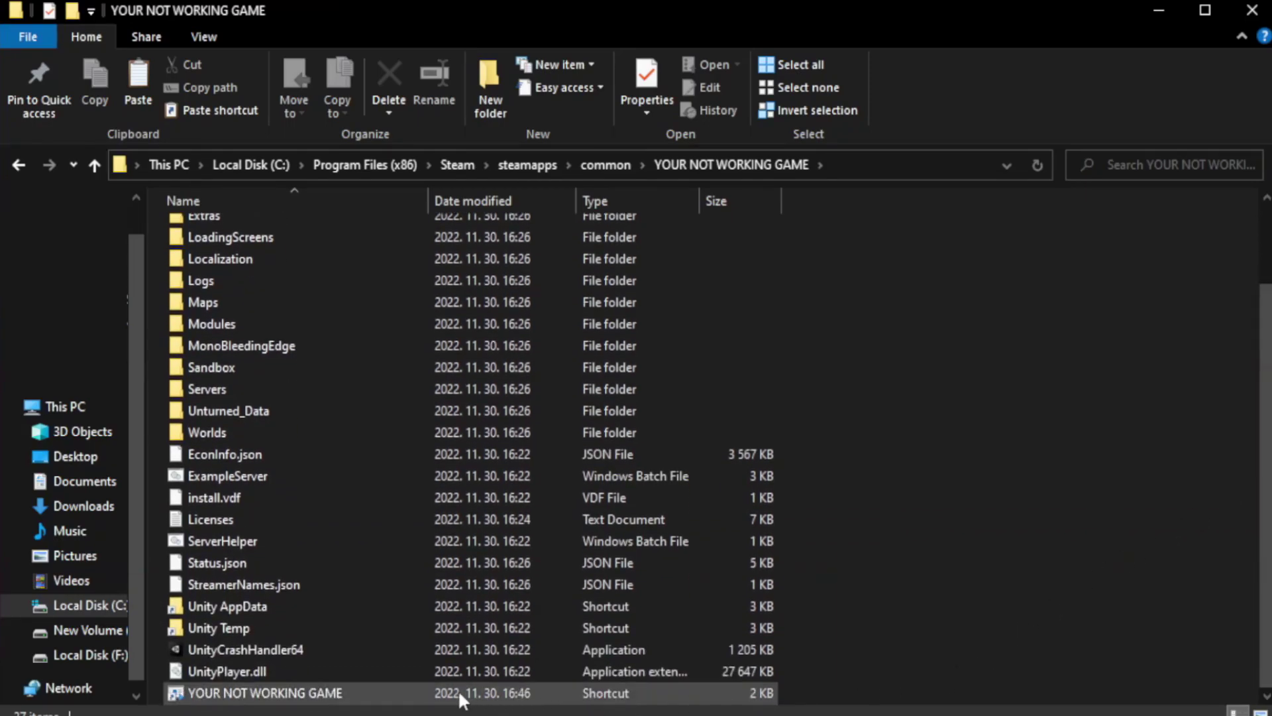
click(462, 693)
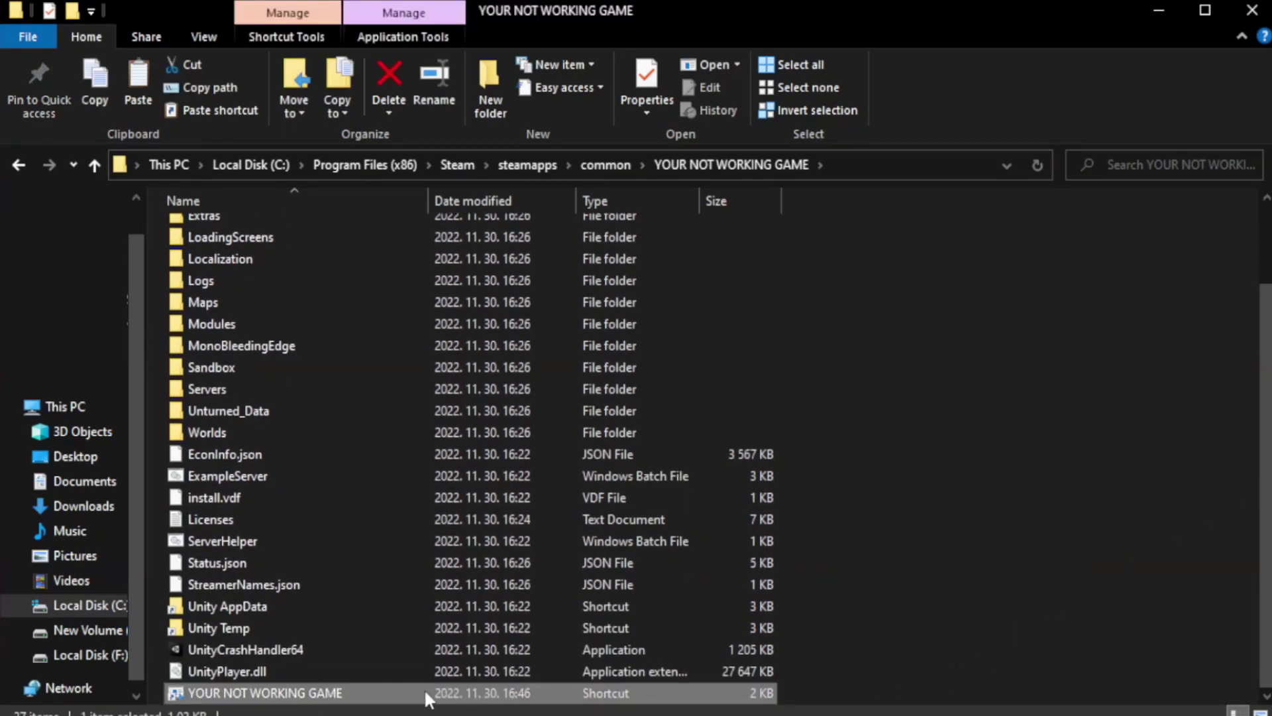
right_click(424, 696)
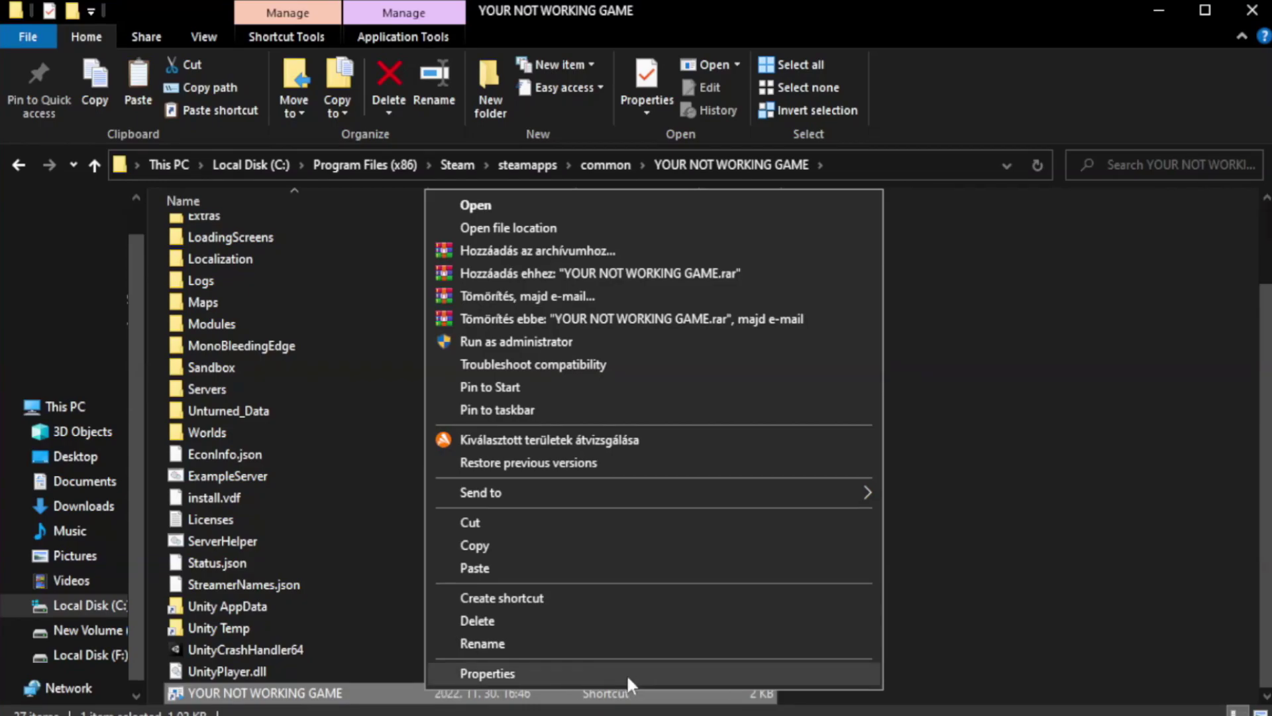
click(648, 673)
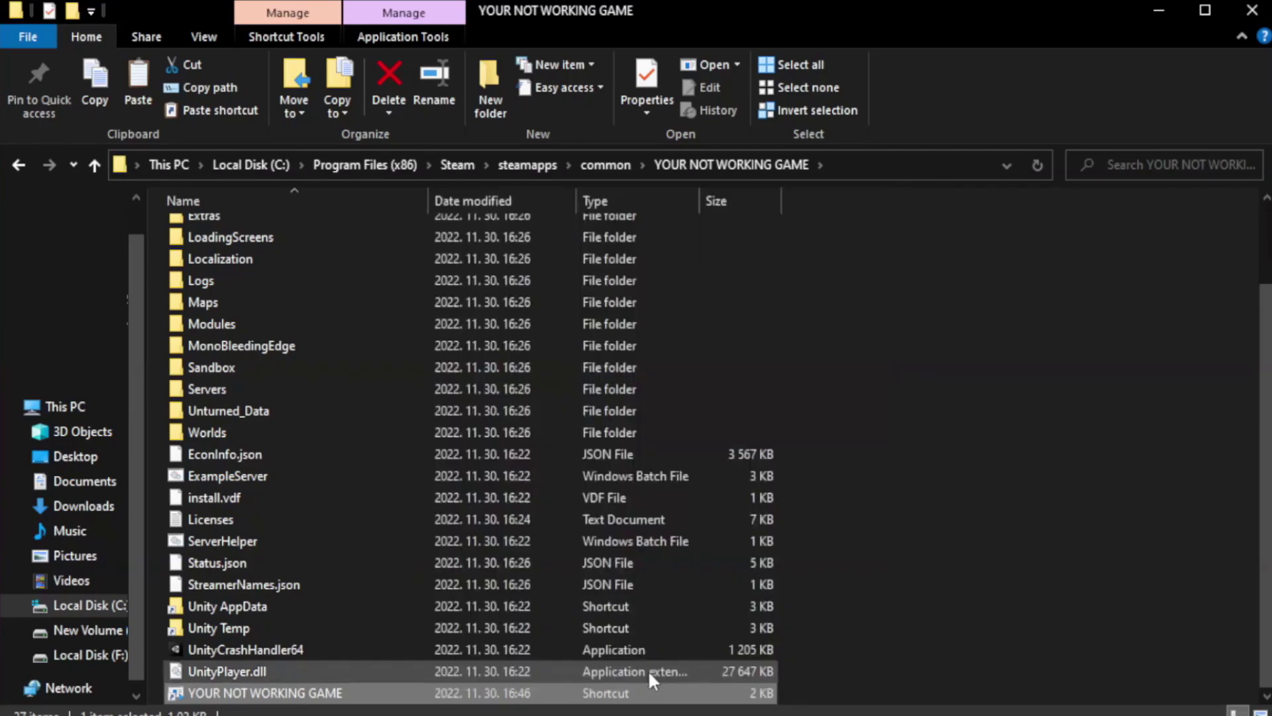
drag(634, 357, 639, 129)
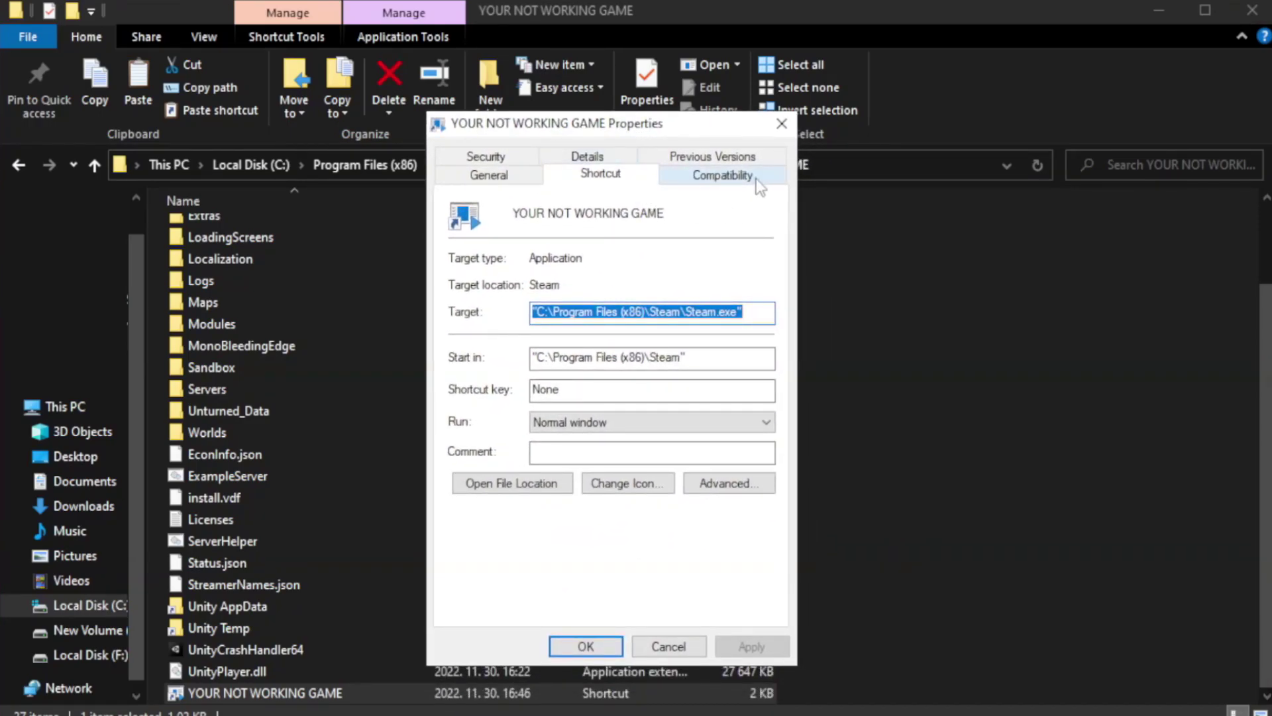
Step: Set the shortcut to Windows 8 compatibility mode, run as administrator, fullscreen optimizations off, and apply
click(717, 177)
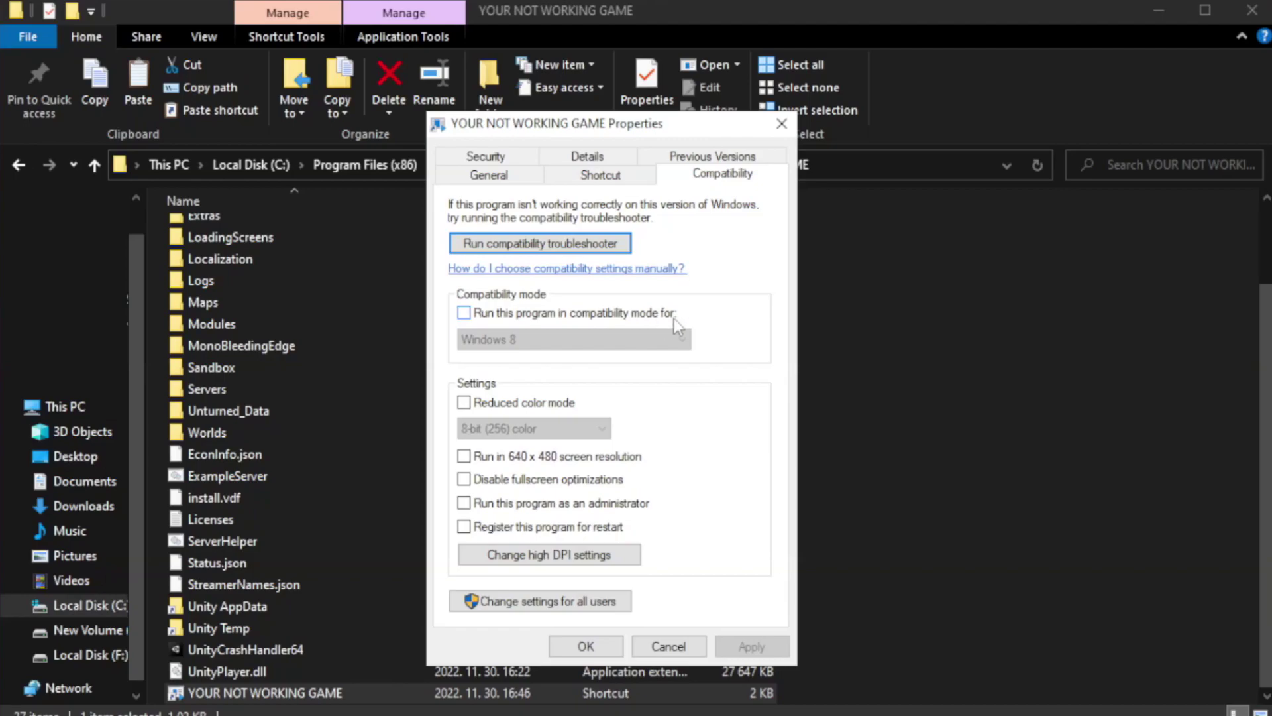
click(505, 317)
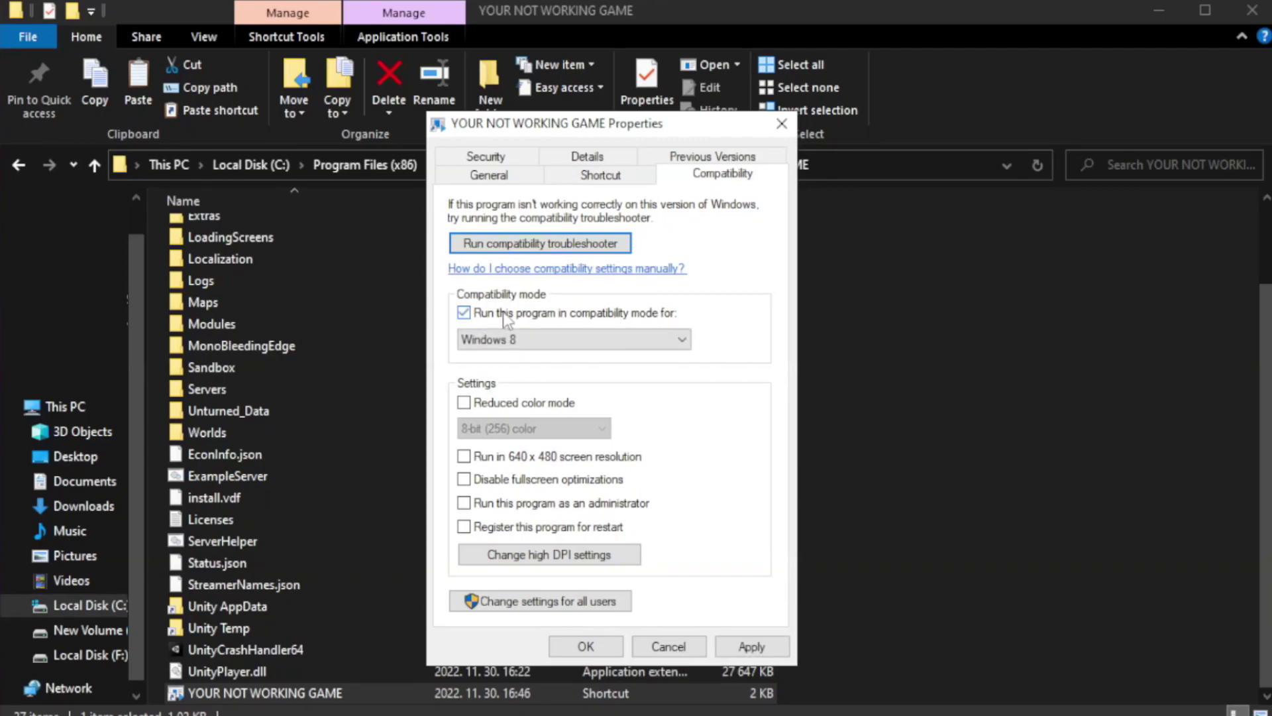
click(561, 338)
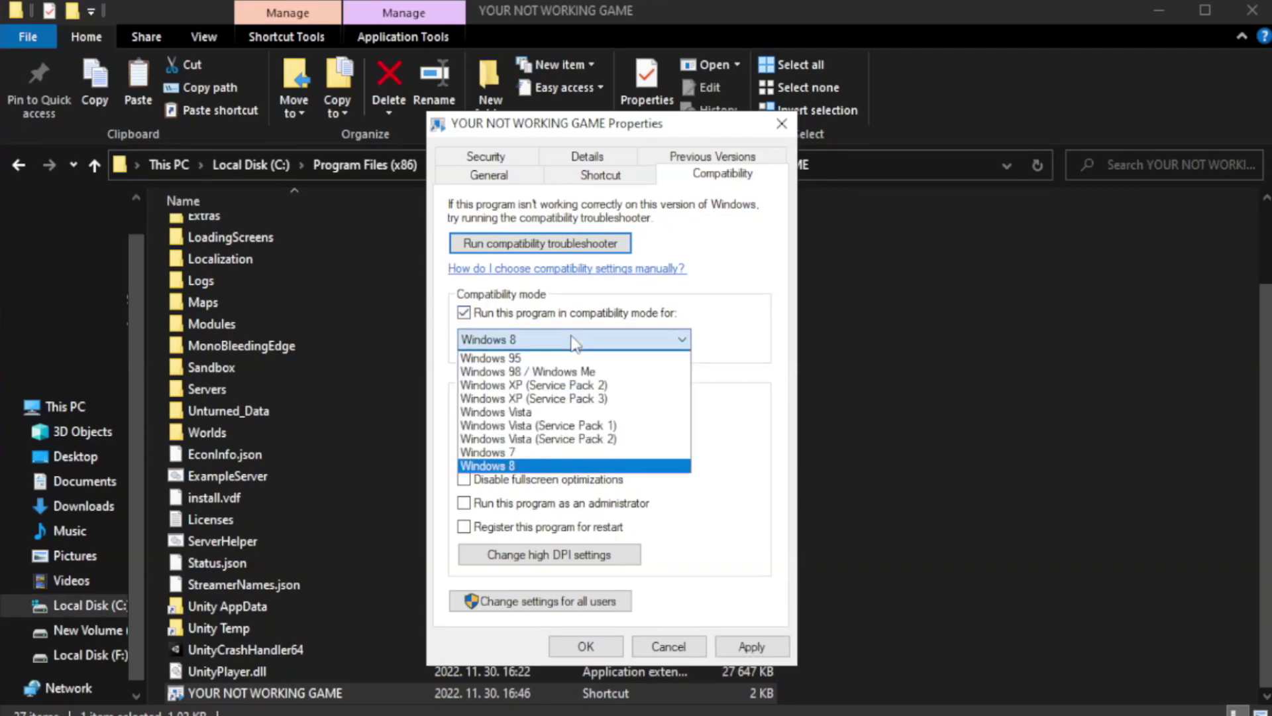
click(540, 466)
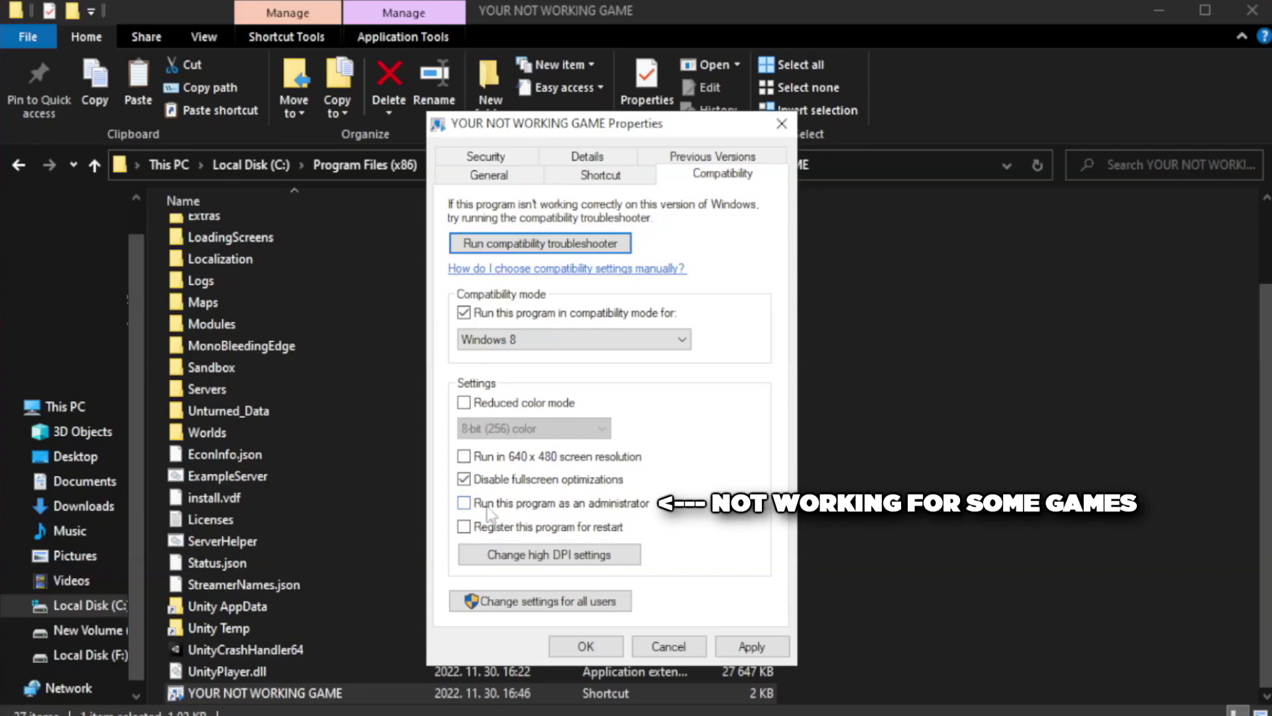
click(501, 514)
click(744, 645)
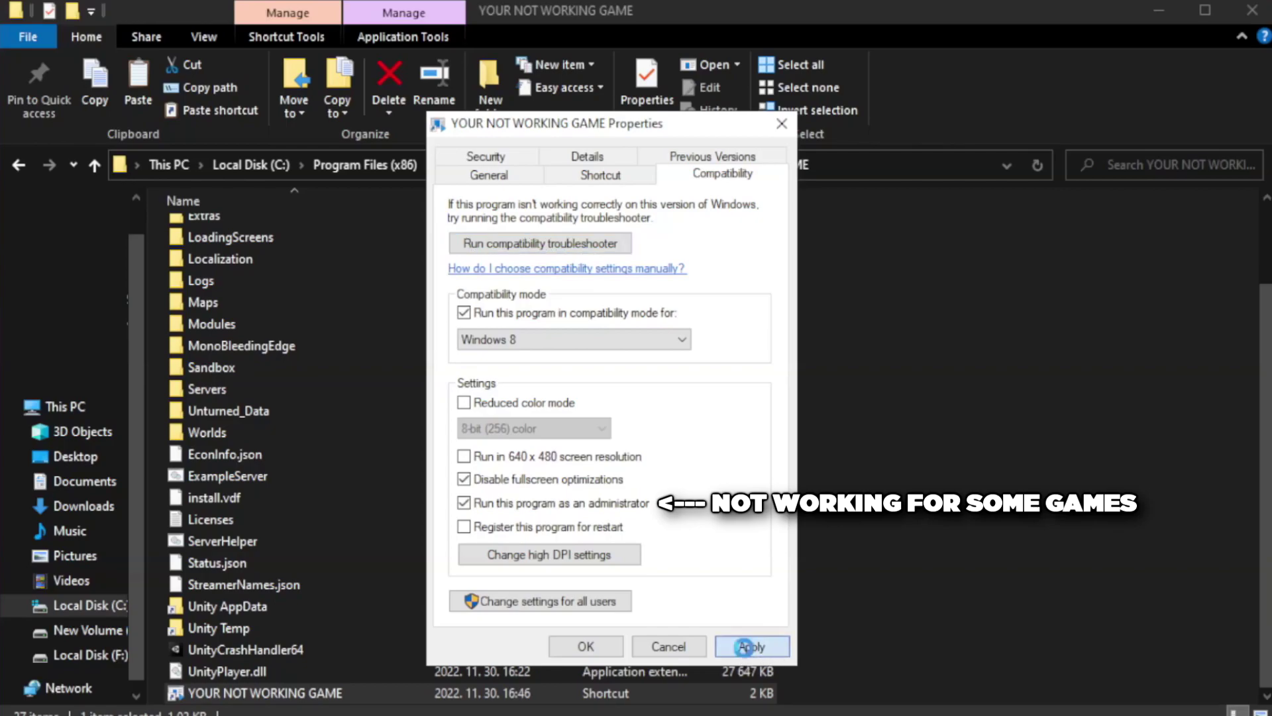
click(584, 648)
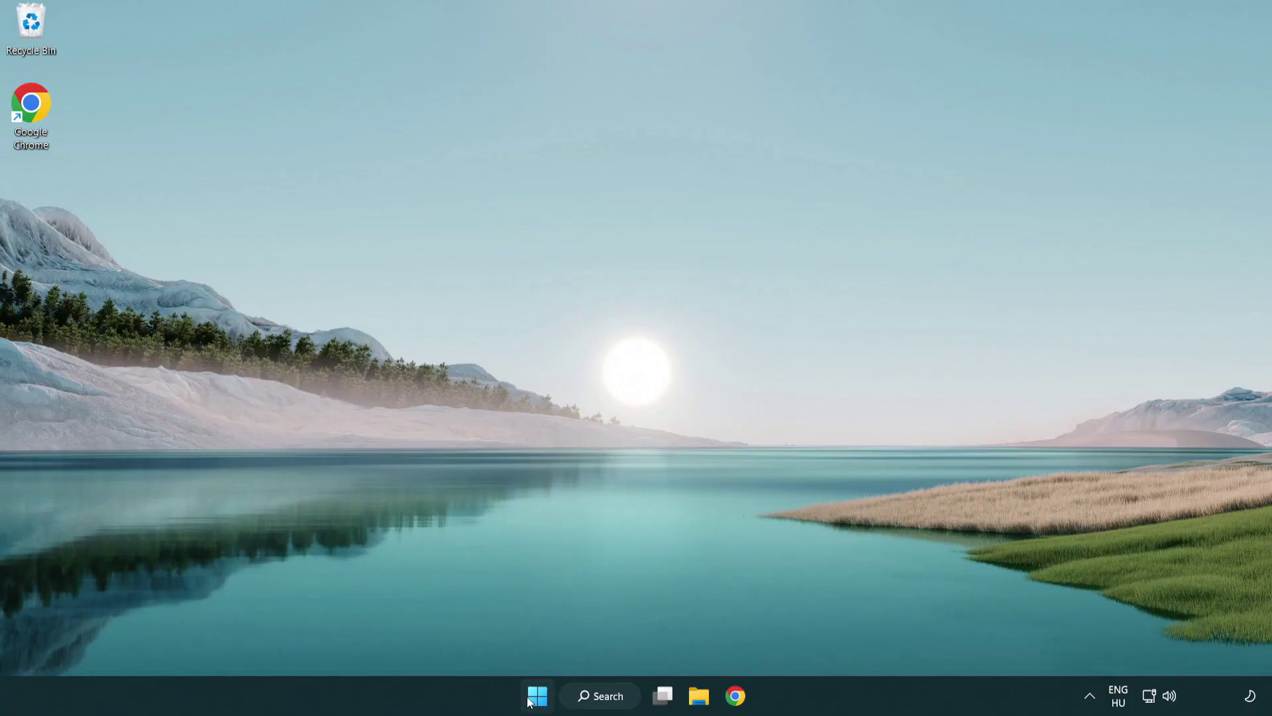
Step: Open the Win+X quick menu from the Start button
right_click(537, 701)
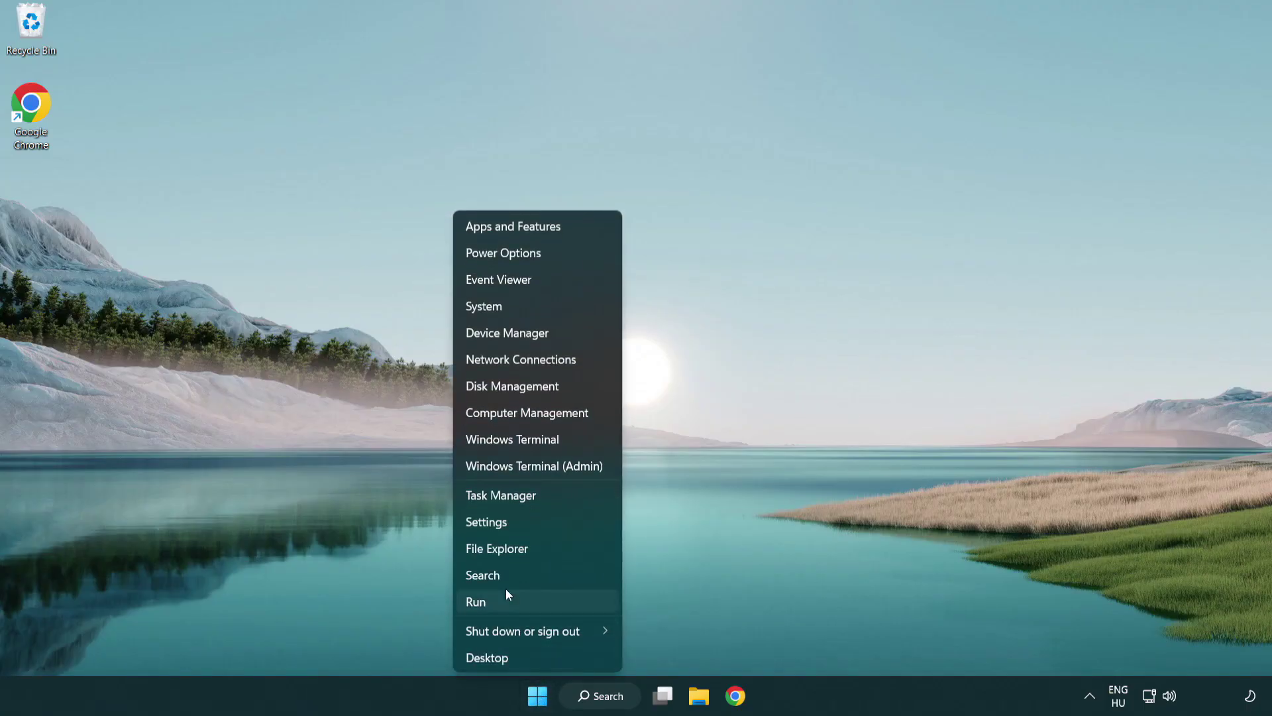
Step: In Task Manager's Startup tab, disable Terminal, Phone Link, Cortana and Windows Security notifications
click(563, 498)
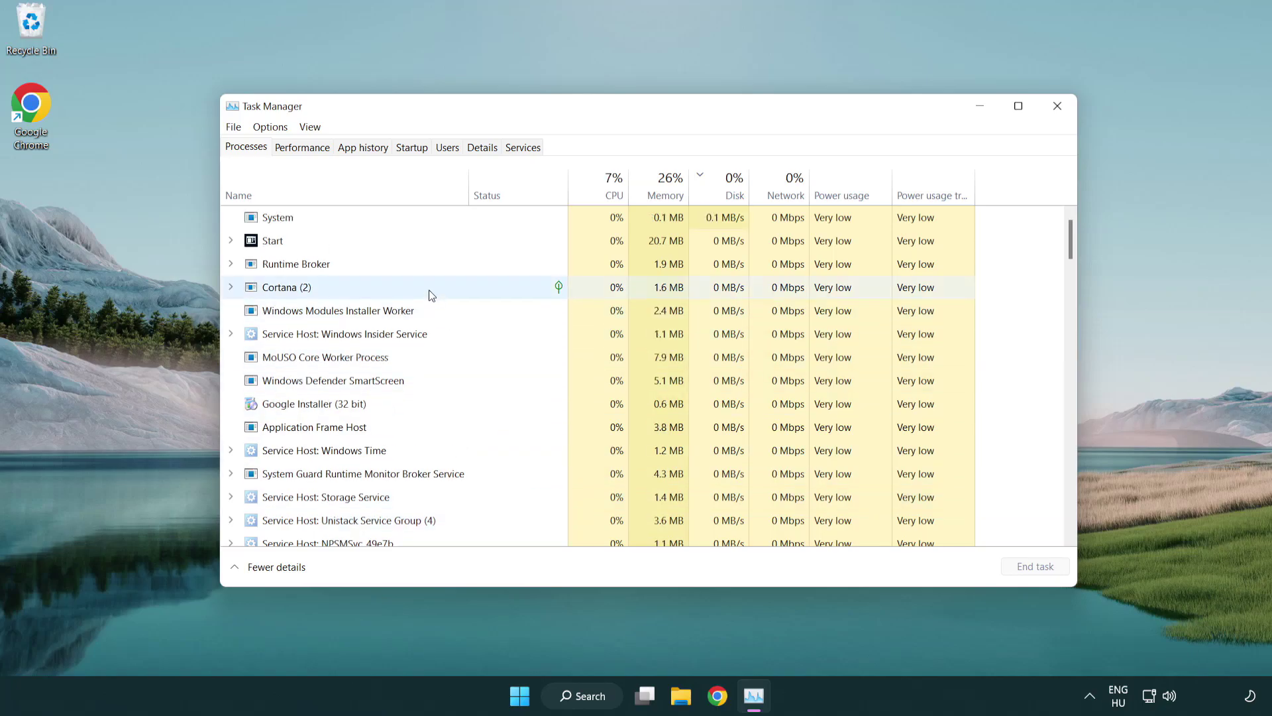
click(414, 148)
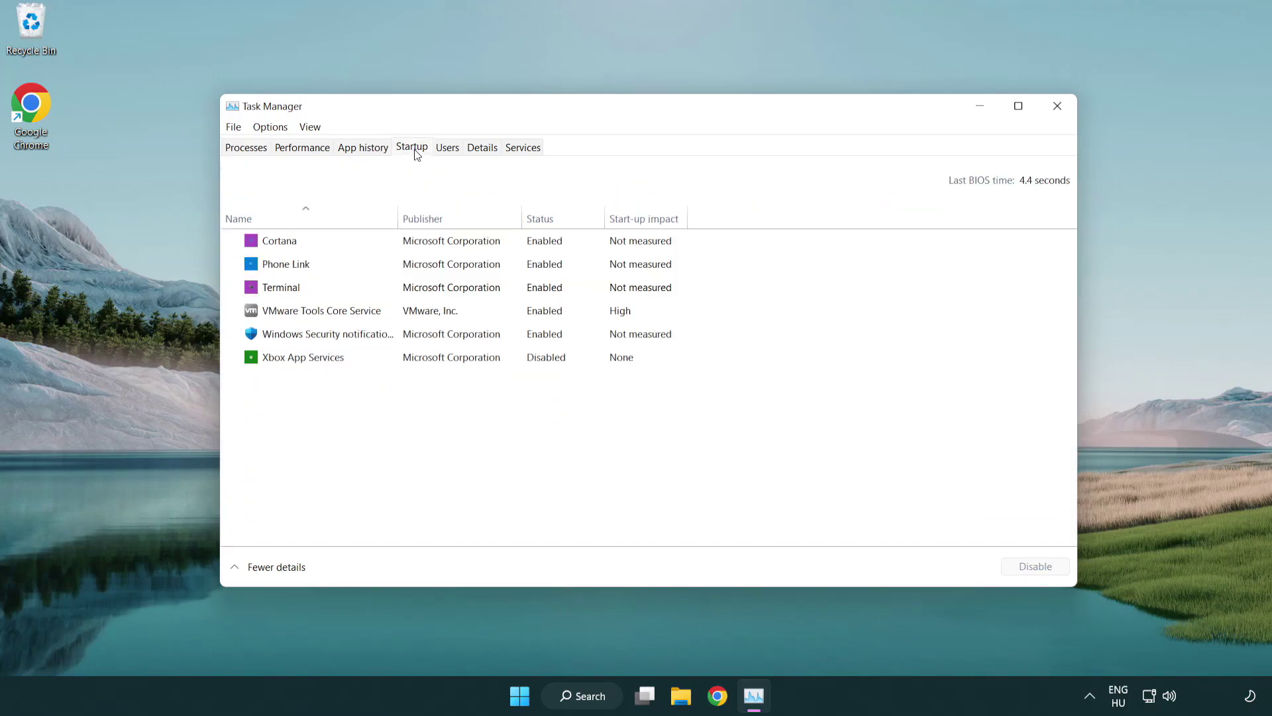
click(416, 289)
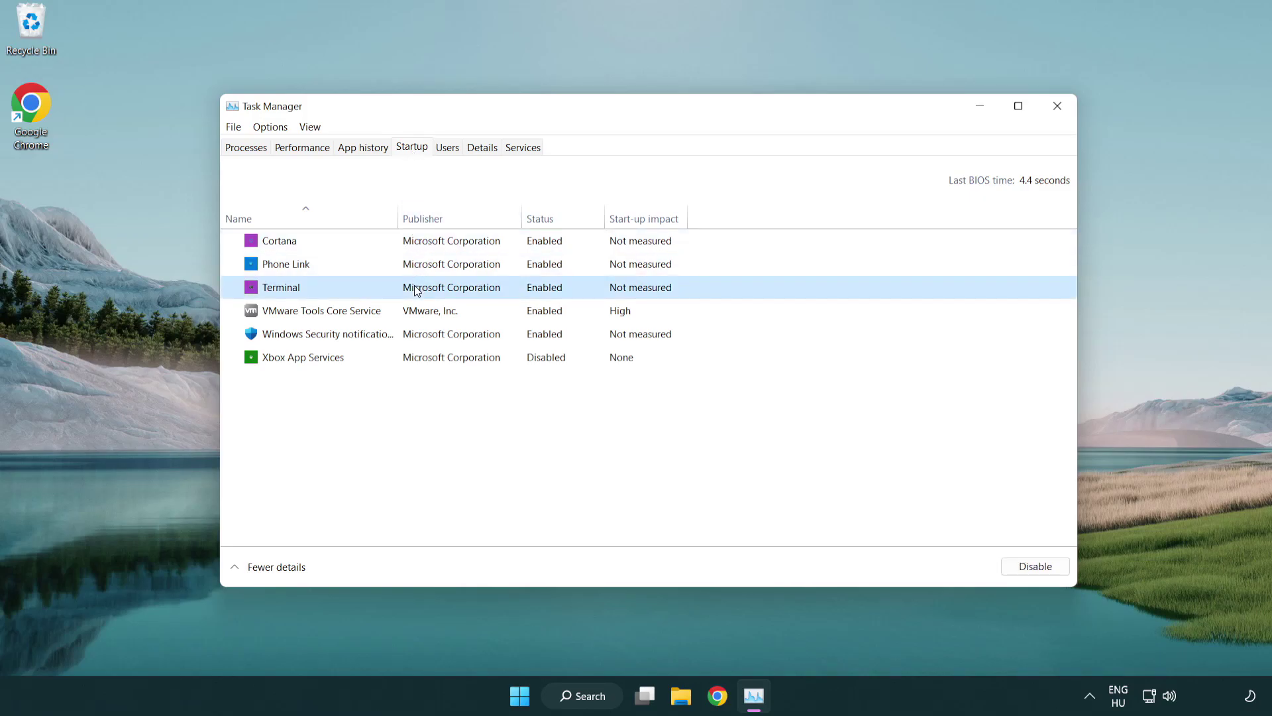
click(1013, 566)
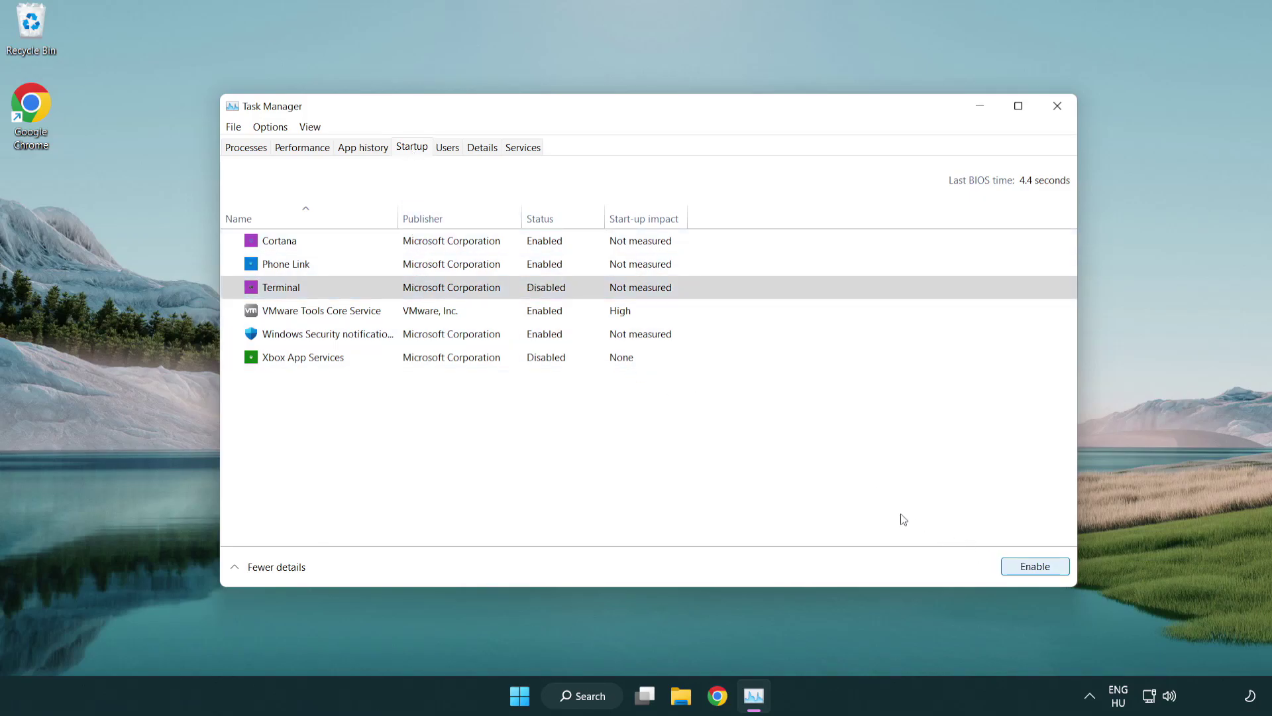
click(530, 265)
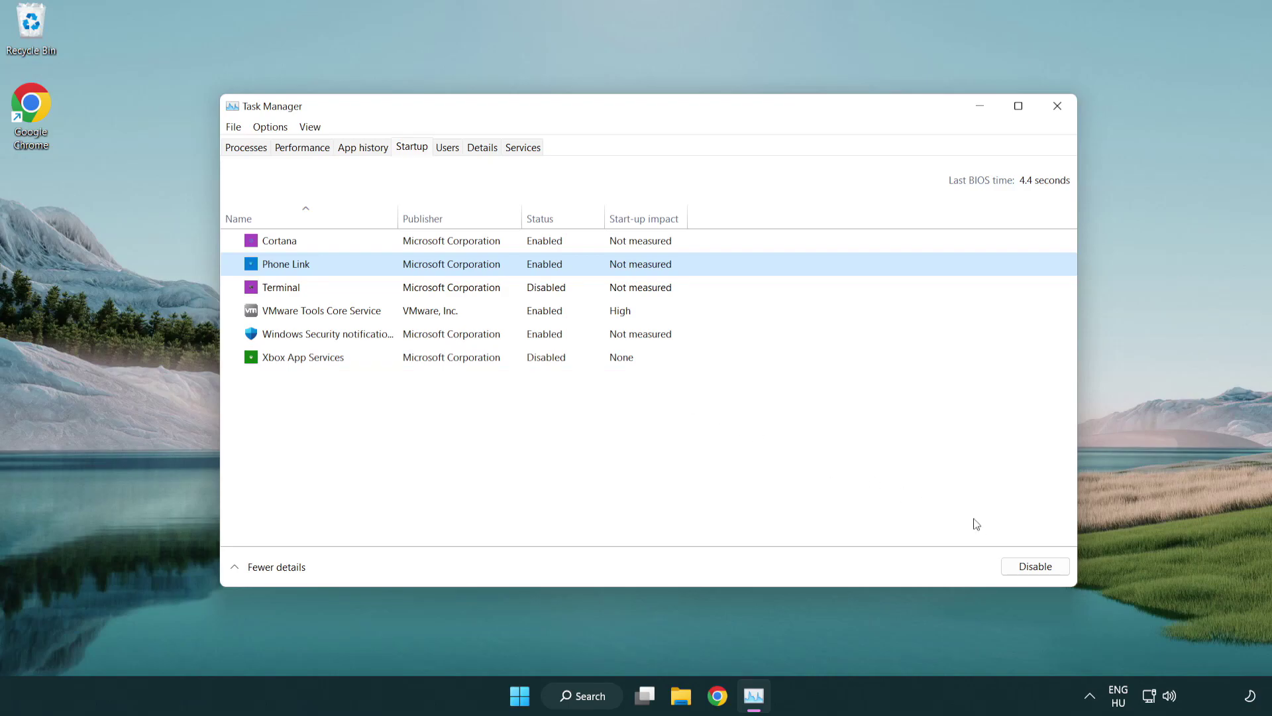
click(1034, 566)
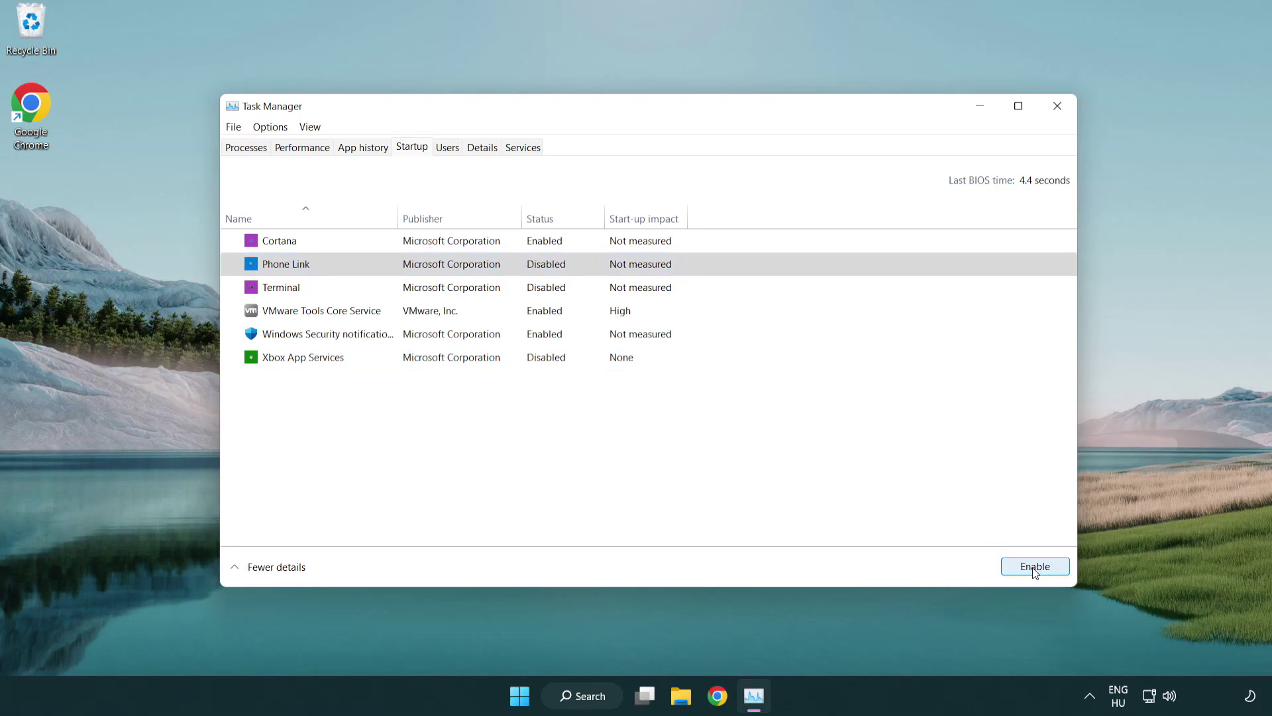
click(455, 247)
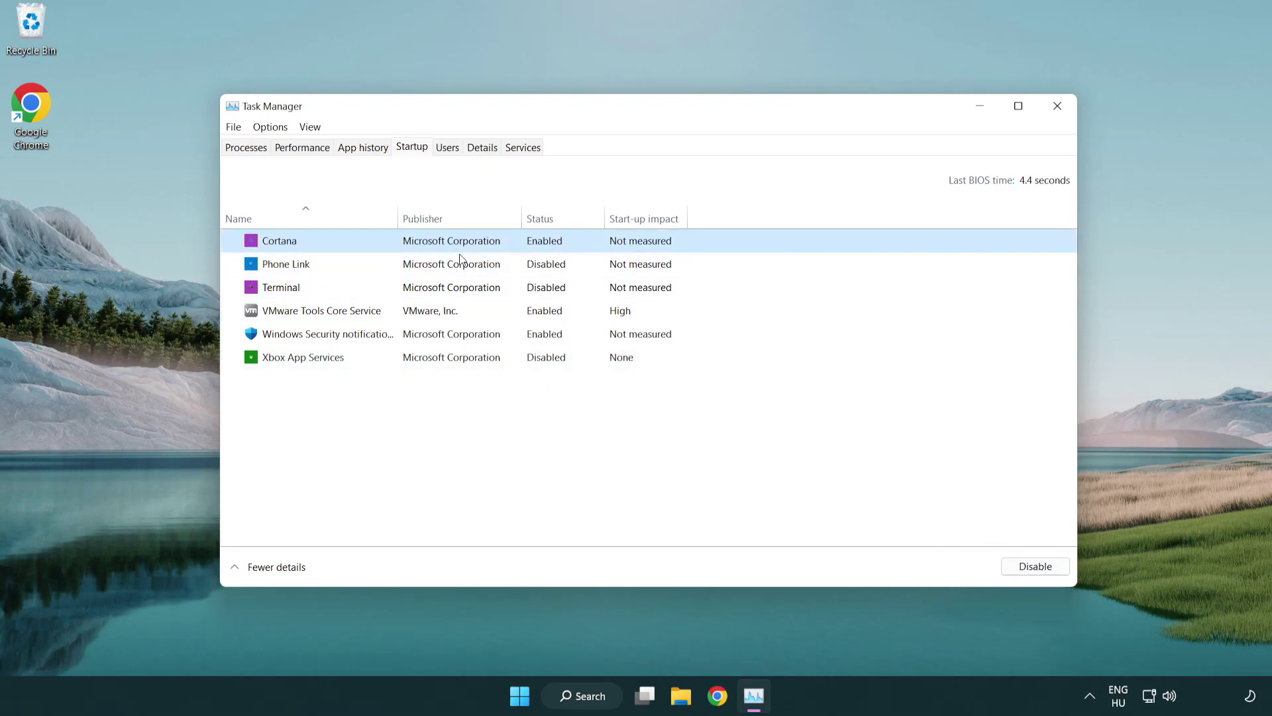
click(1010, 563)
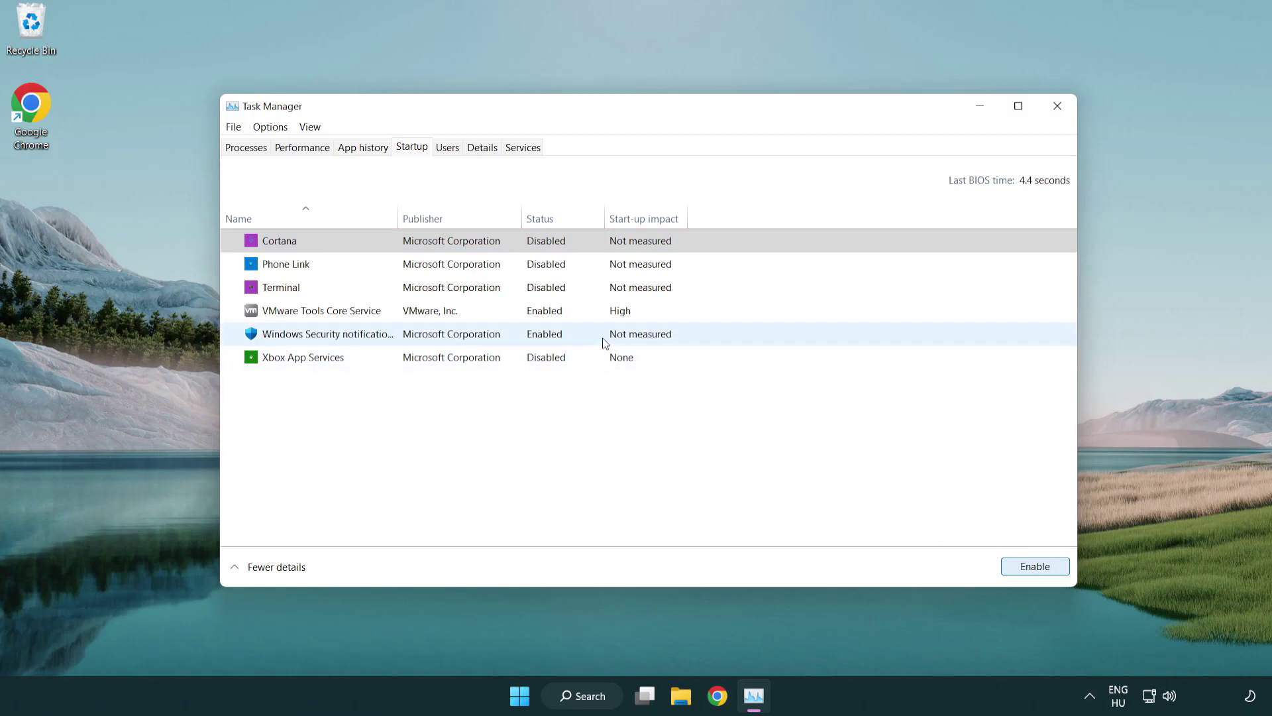
click(605, 342)
click(1003, 561)
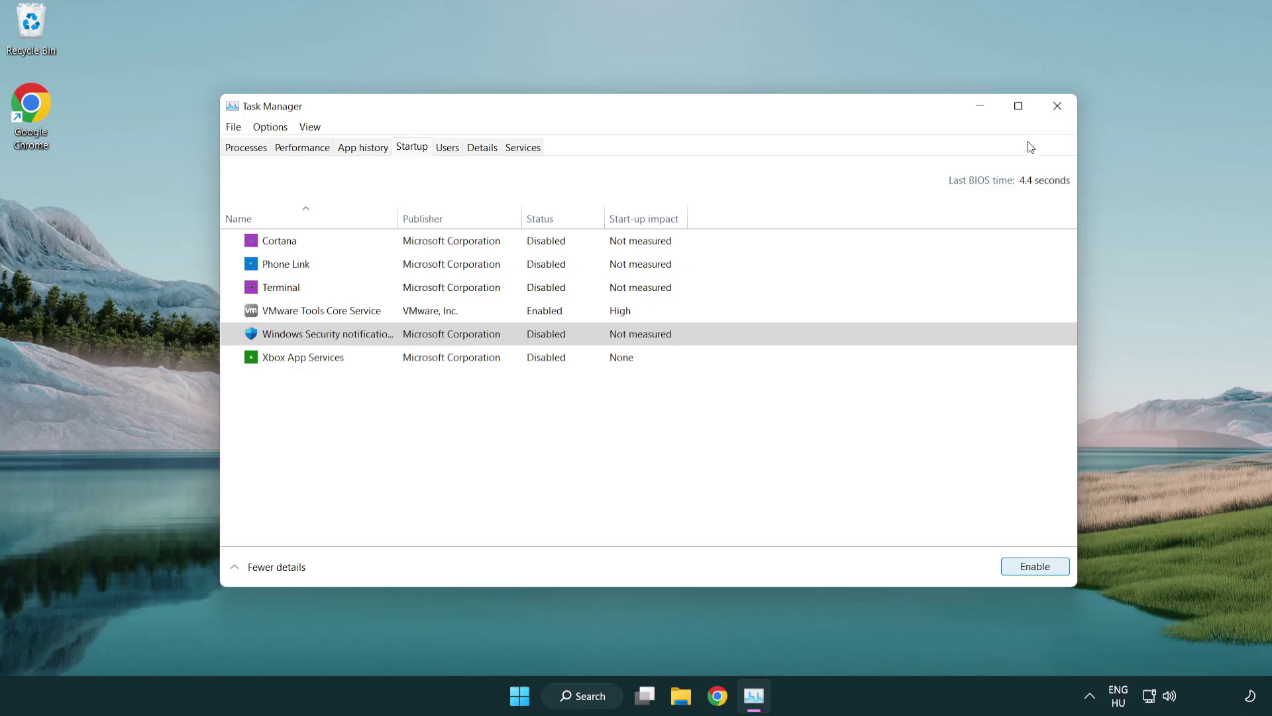
click(1061, 115)
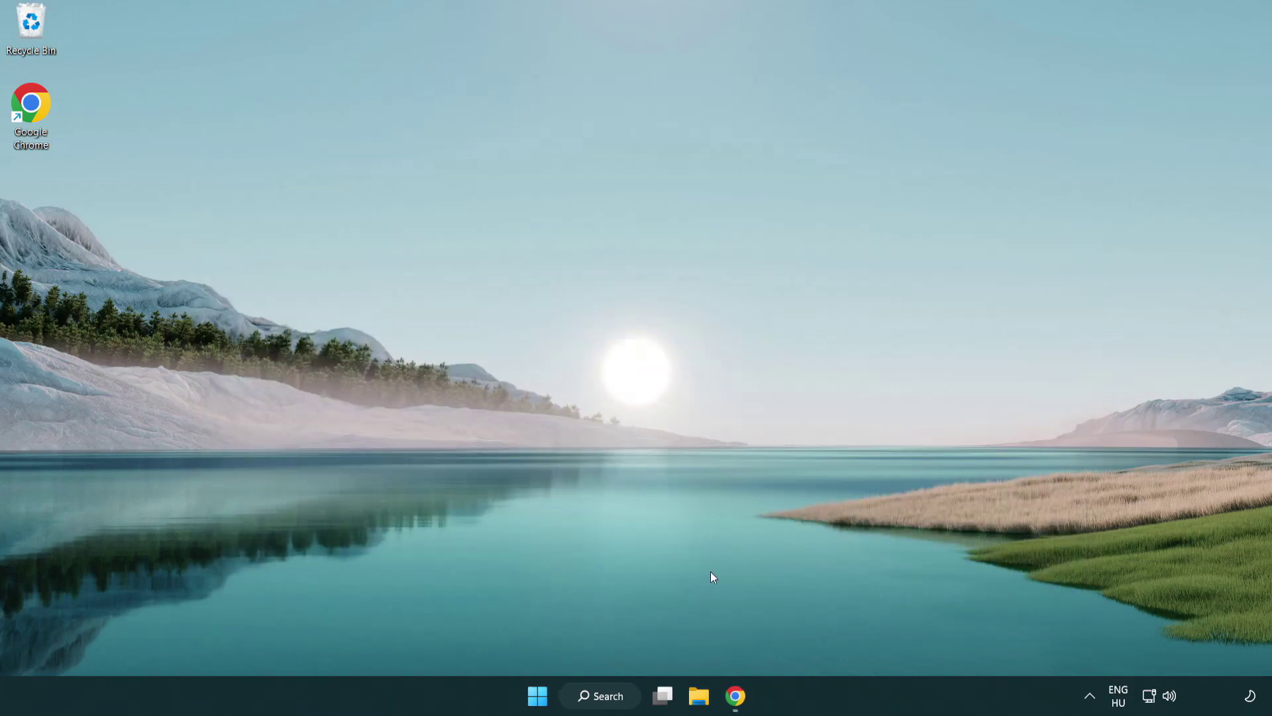
Step: Download dxwebsetup.exe from the DirectX End-User Runtime page in Chrome and run it
click(735, 695)
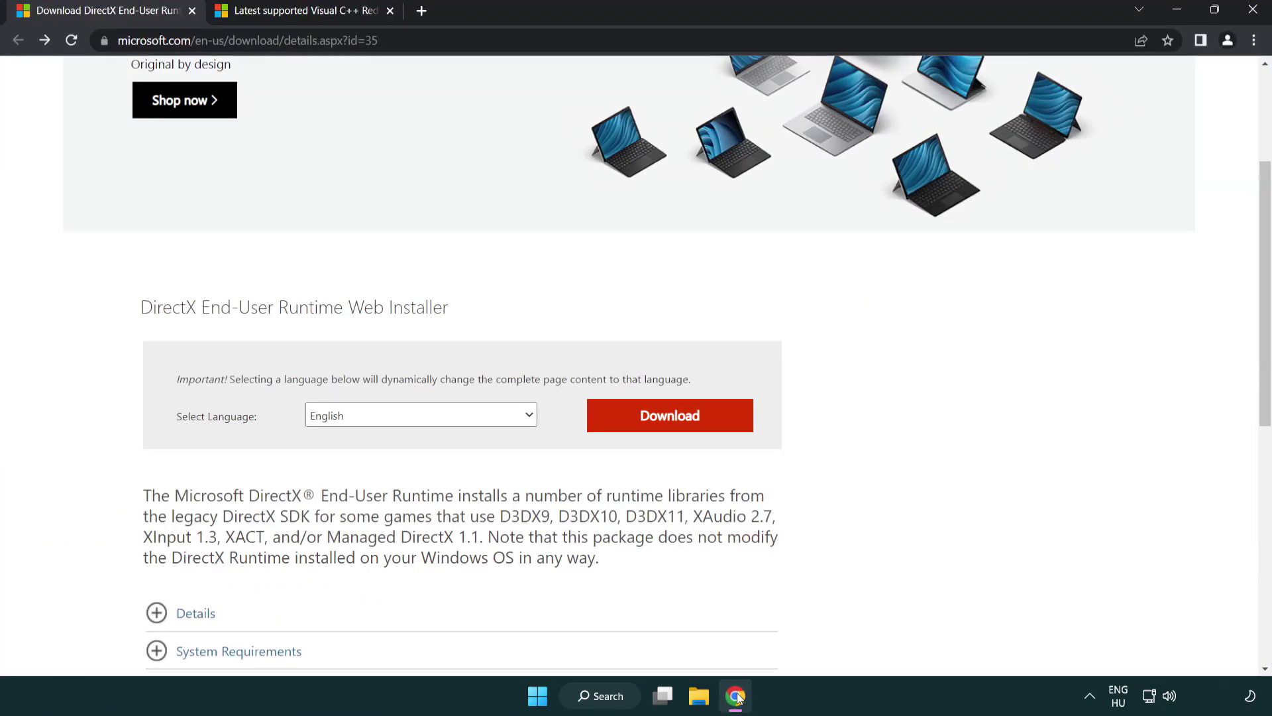
scroll(545, 592, up, 3)
click(212, 41)
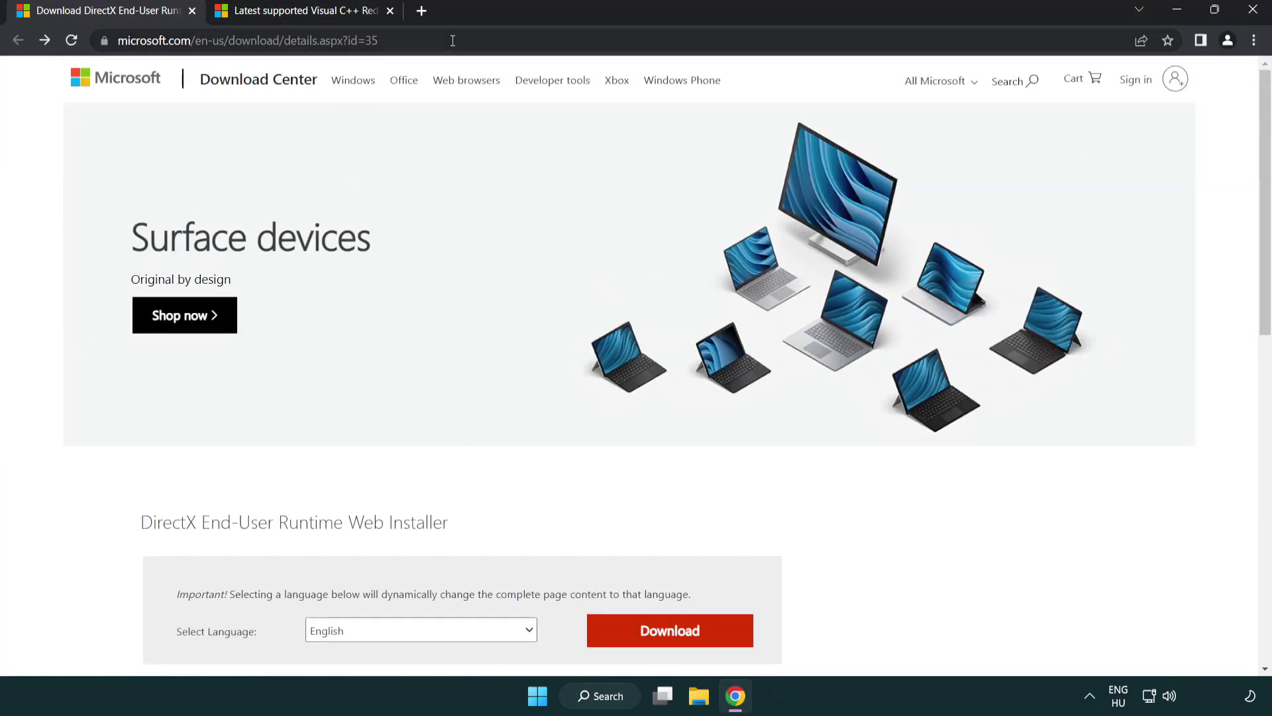
click(1215, 287)
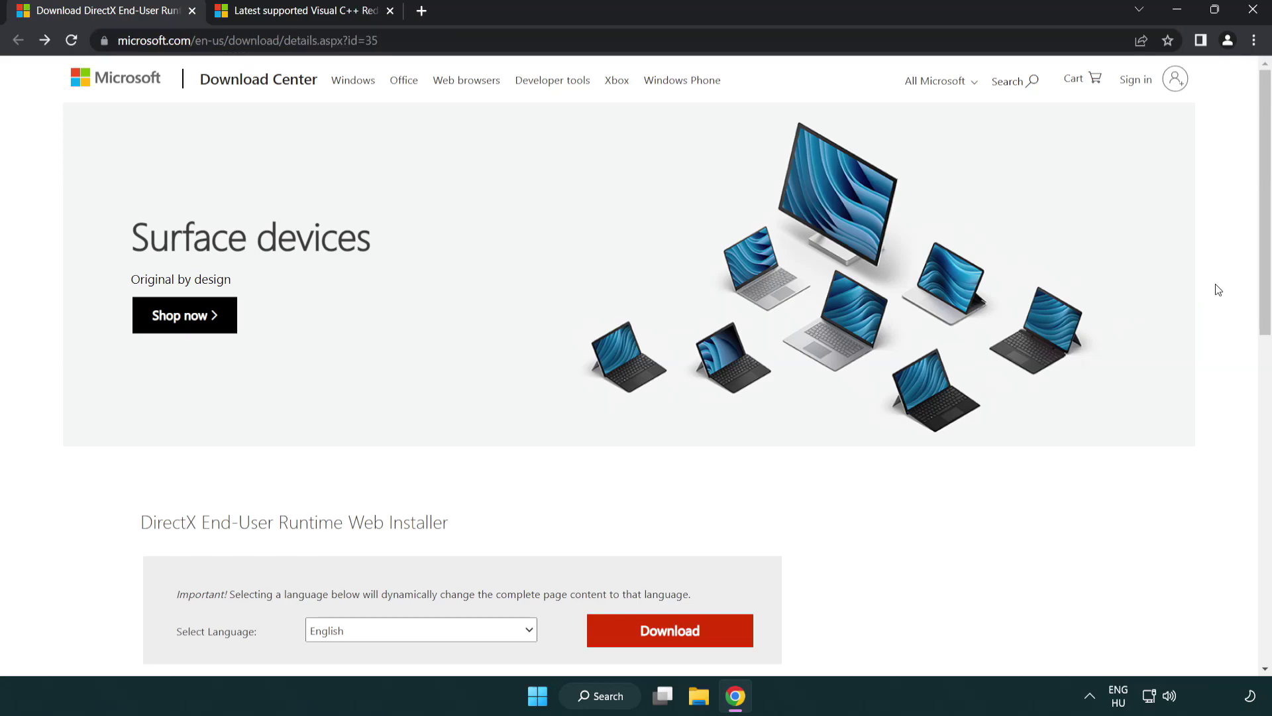
drag(1263, 289, 1263, 368)
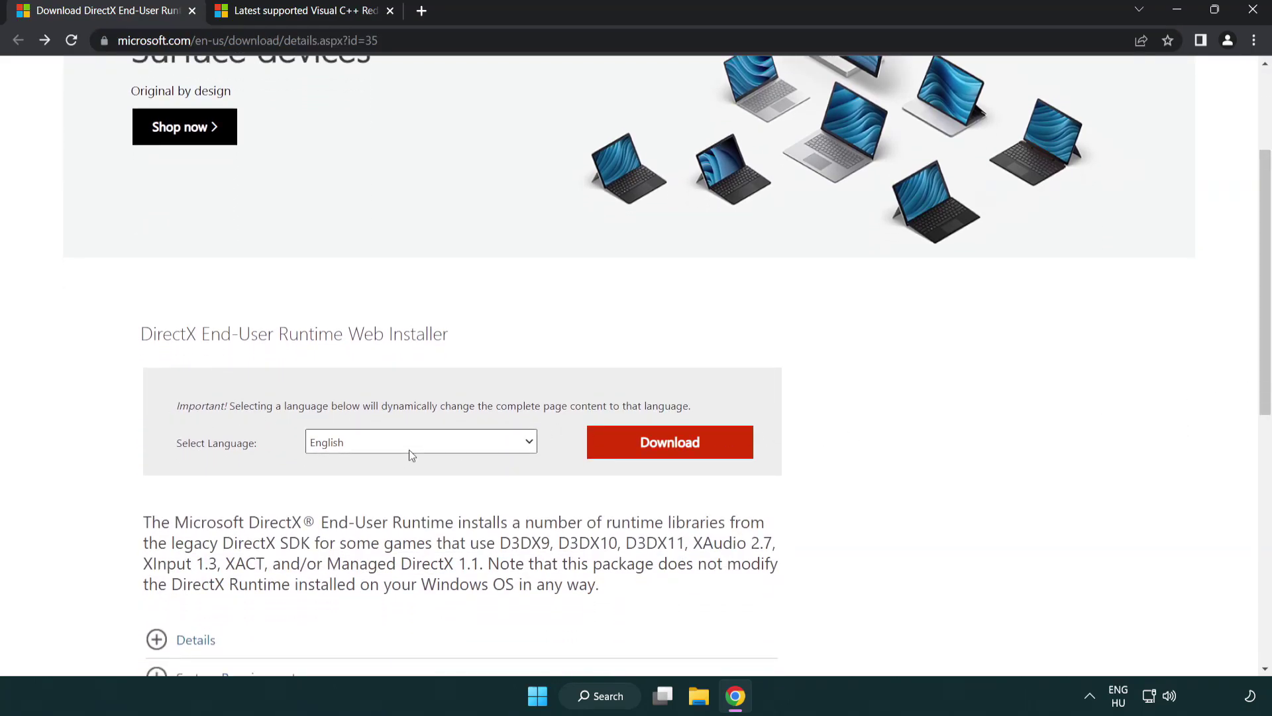
click(675, 455)
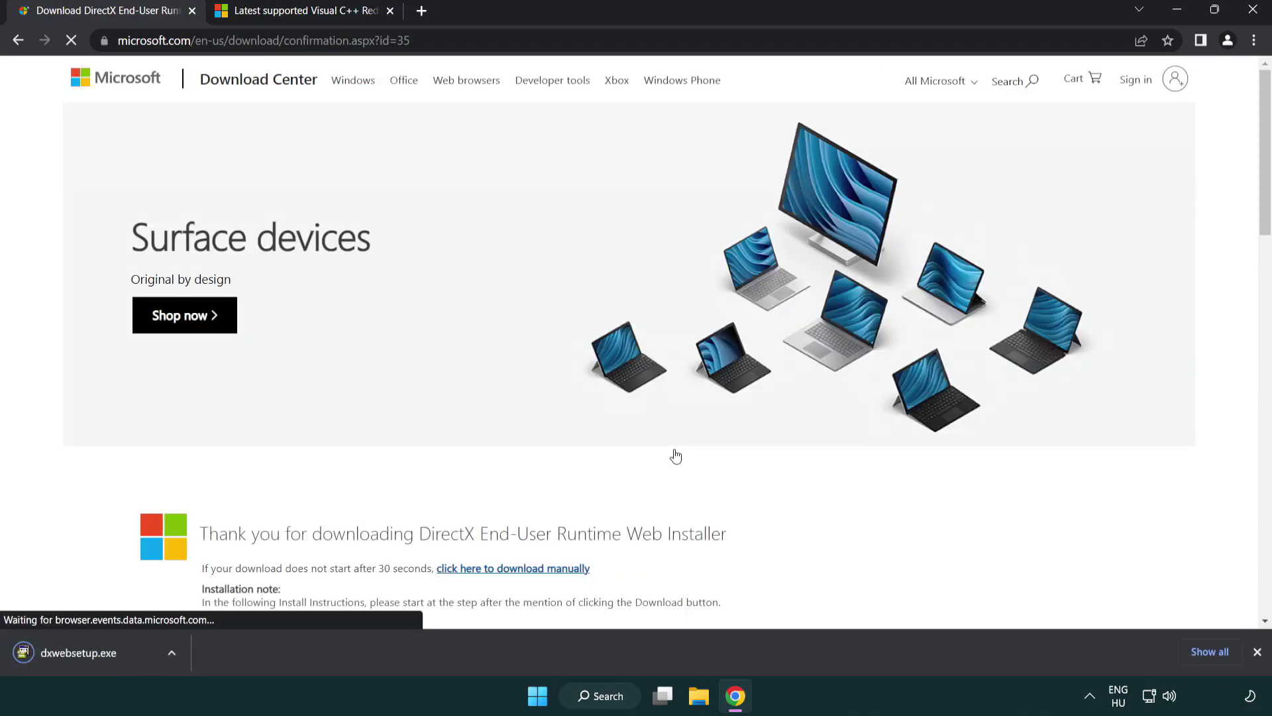
click(82, 654)
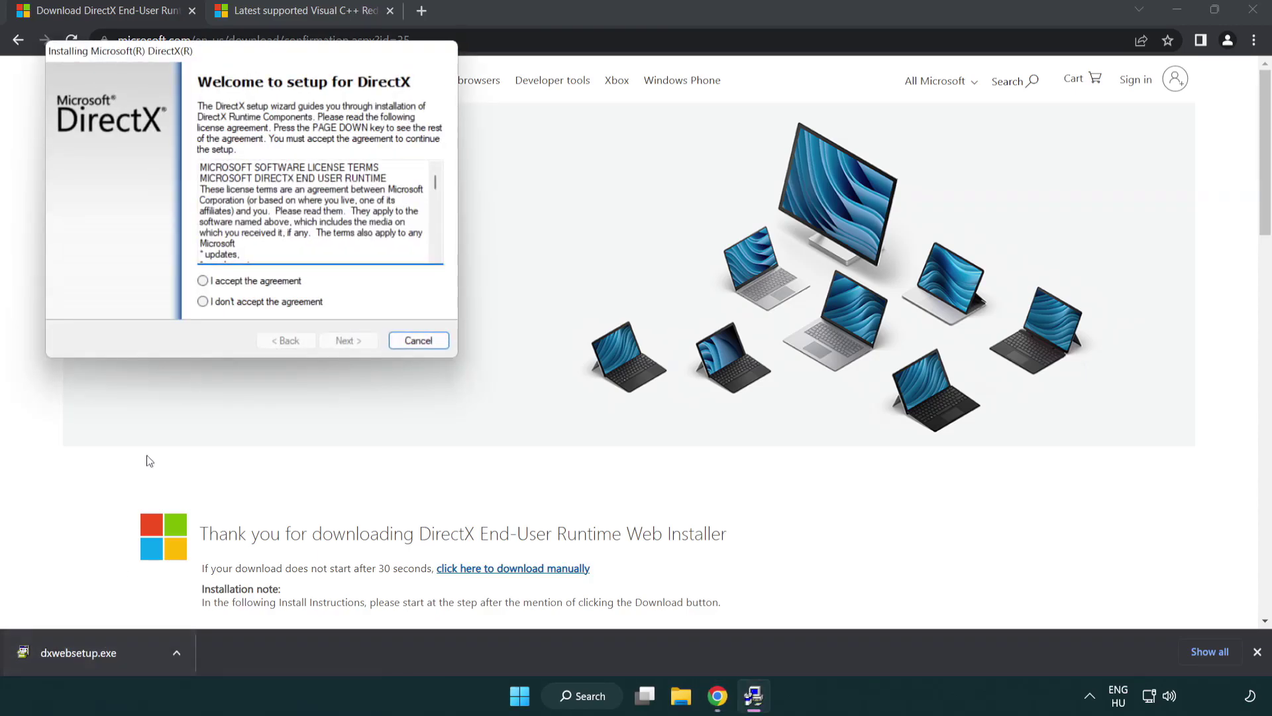
Step: Accept the DirectX license, decline the Bing Bar, and finish setup, which reports DirectX already up to date
drag(194, 60, 560, 200)
scroll(801, 327, down, 15)
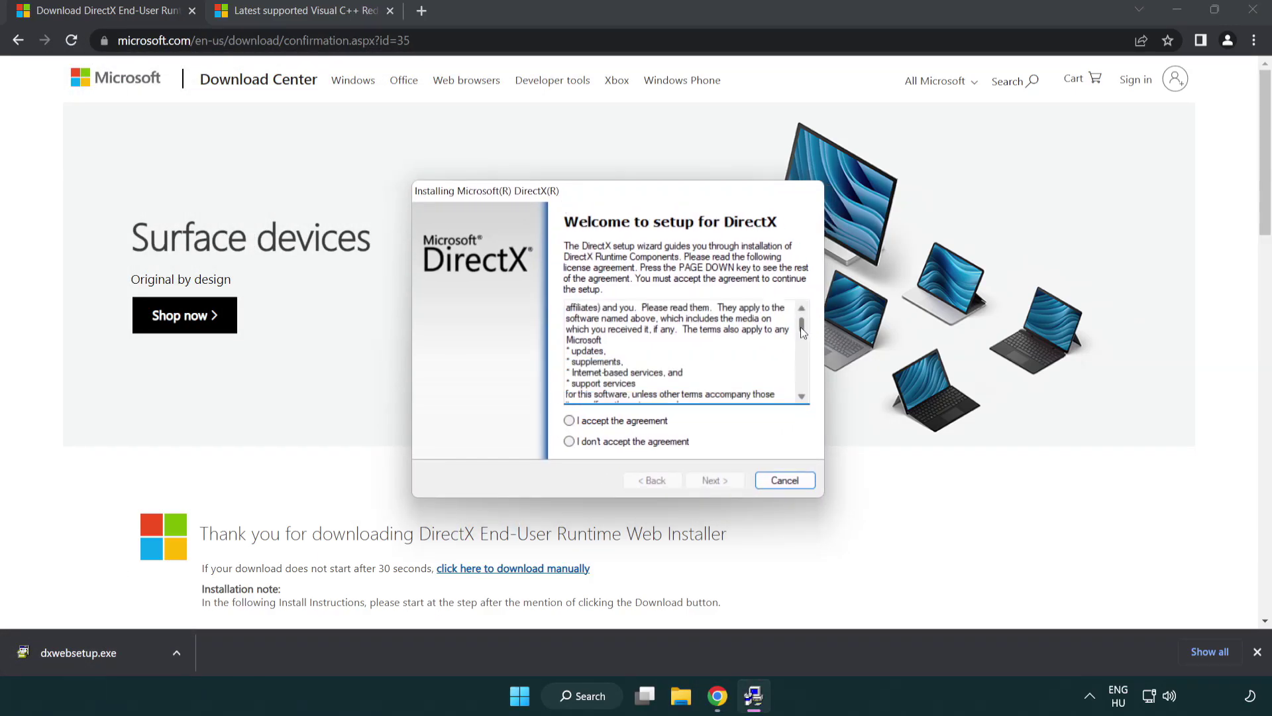
click(573, 427)
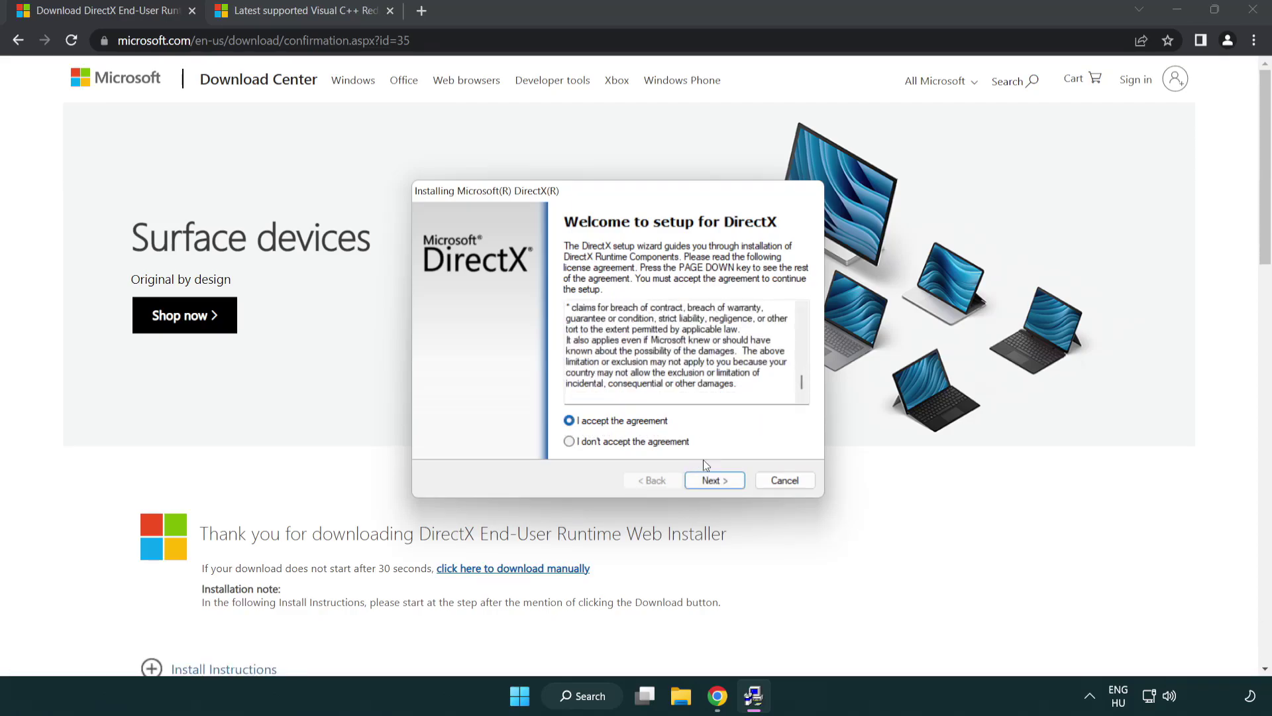
click(717, 484)
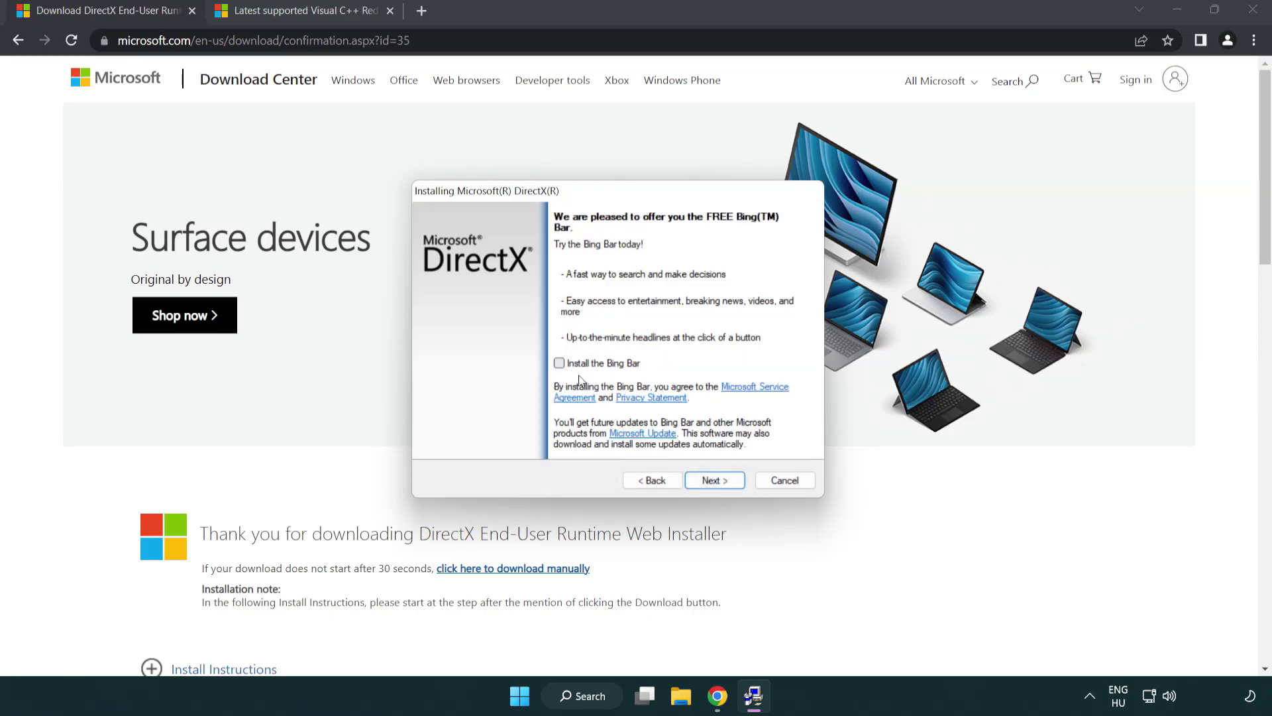
click(721, 483)
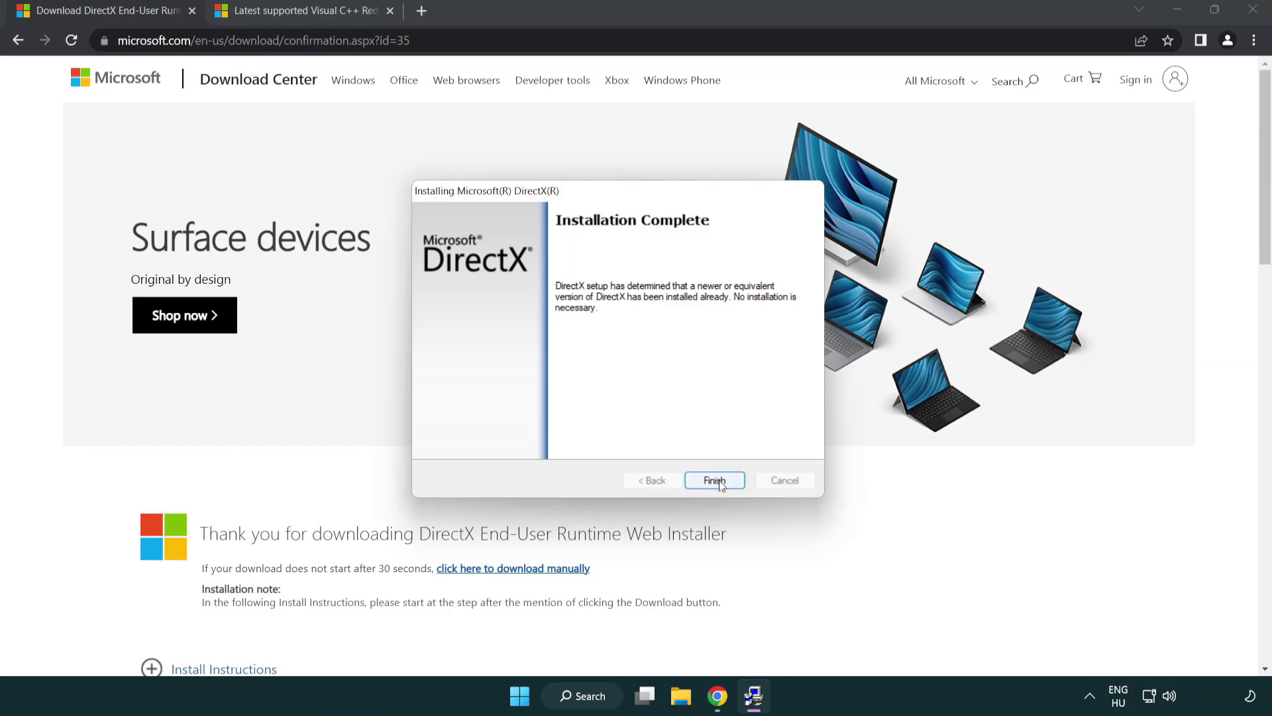
click(716, 481)
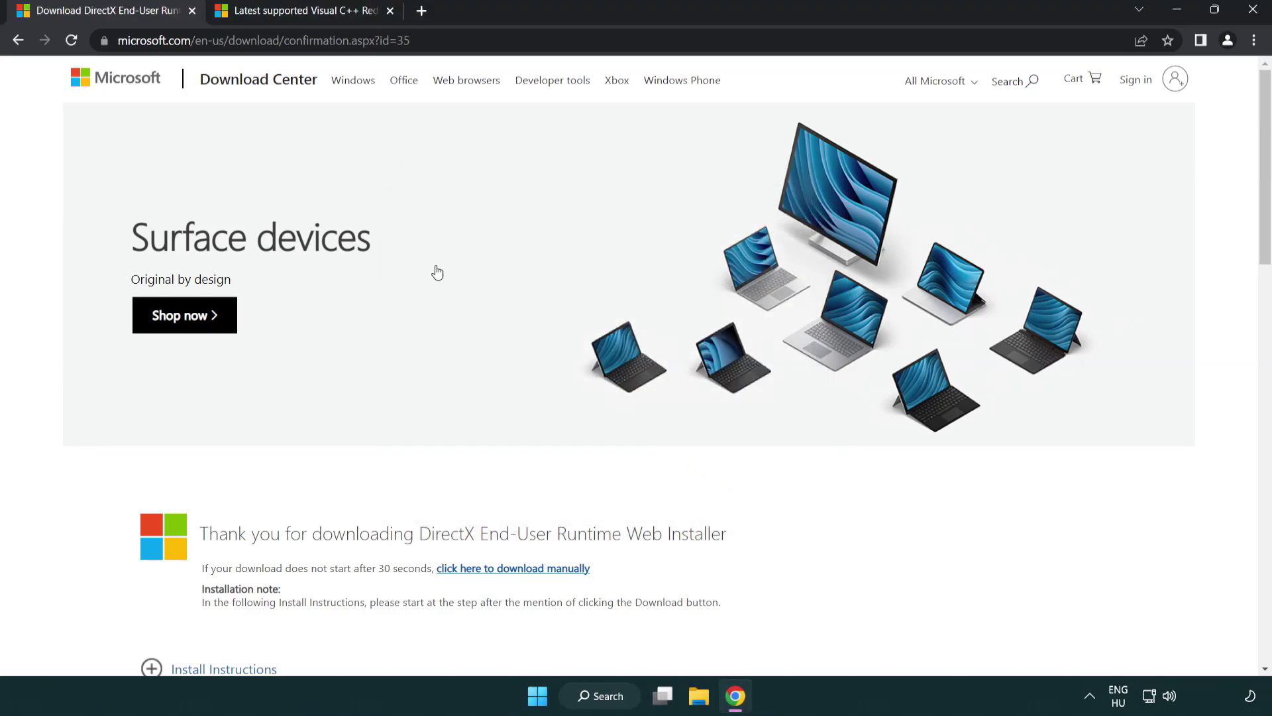
Step: Close the DirectX page, download the x86 and x64 vc_redist installers, and run the ARM64 one
click(192, 11)
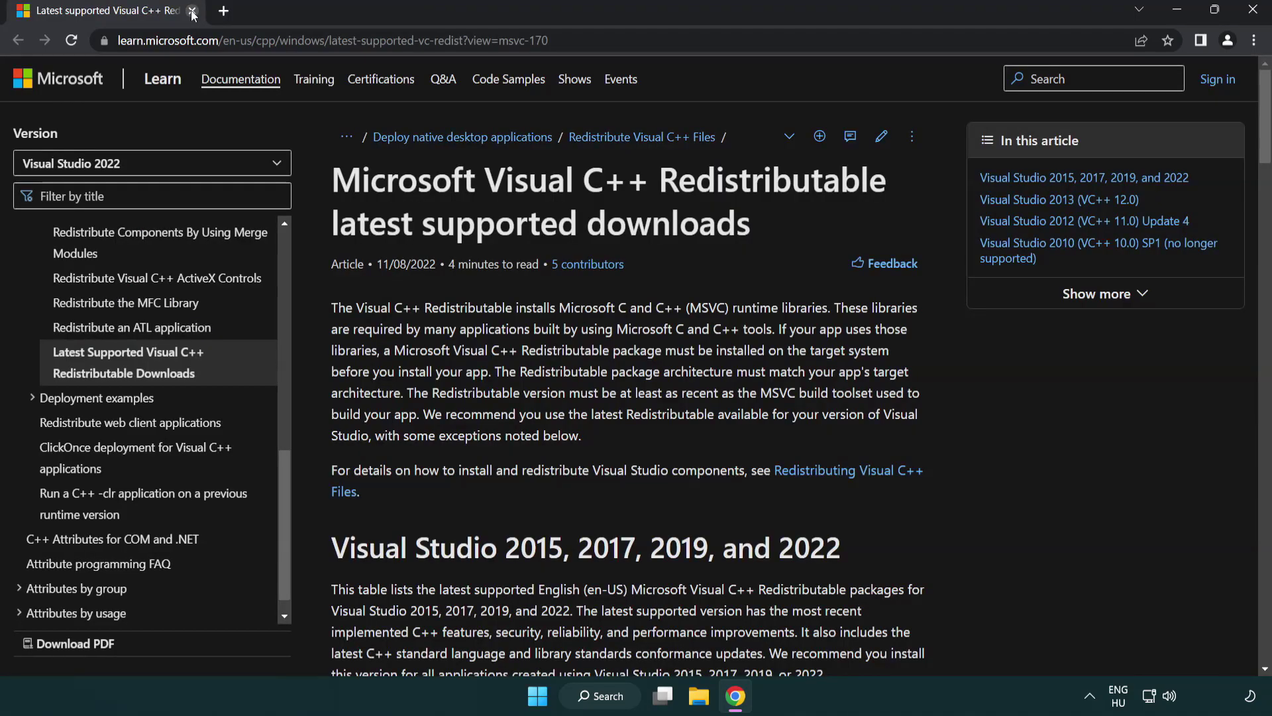
click(632, 42)
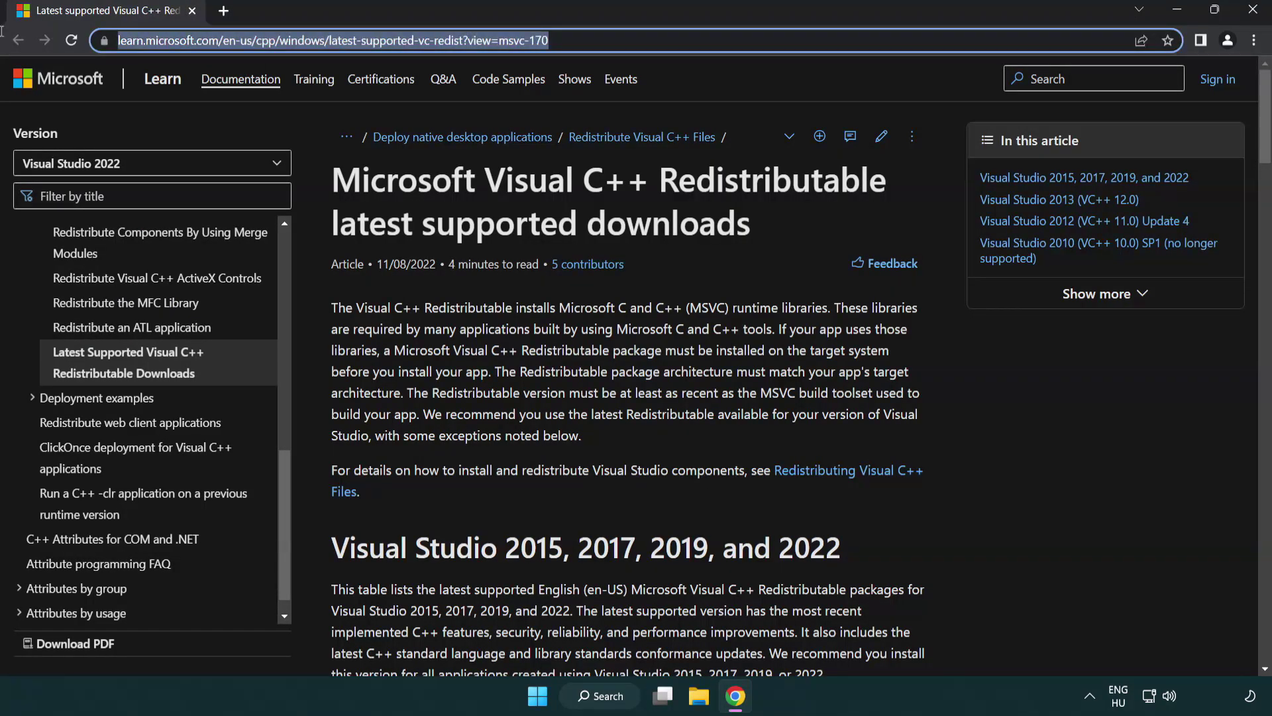
click(632, 42)
click(654, 219)
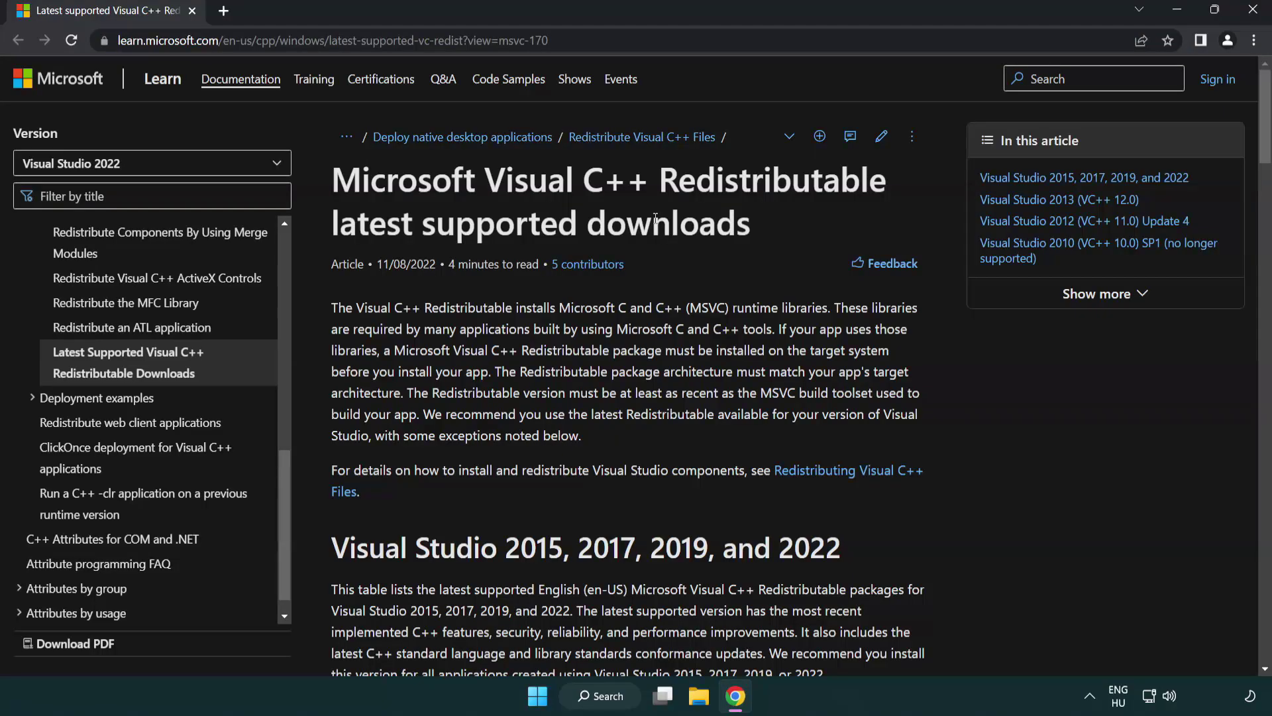
scroll(654, 218, down, 6)
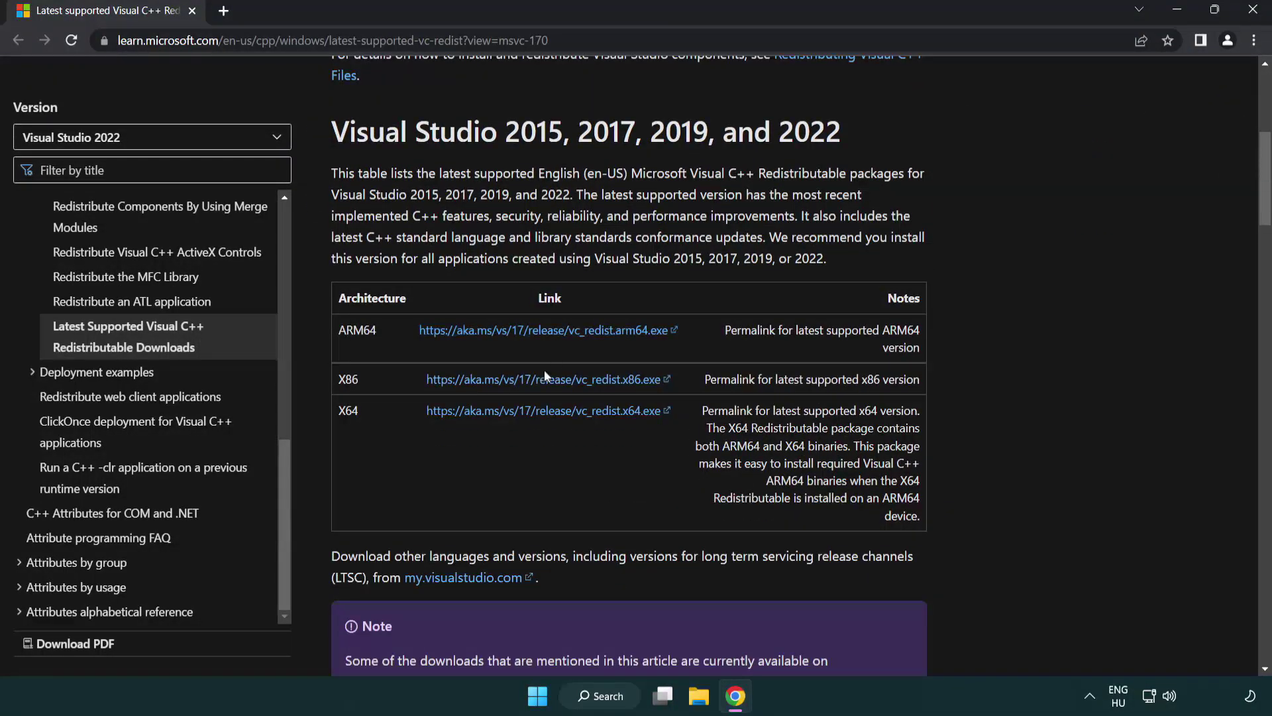
click(527, 375)
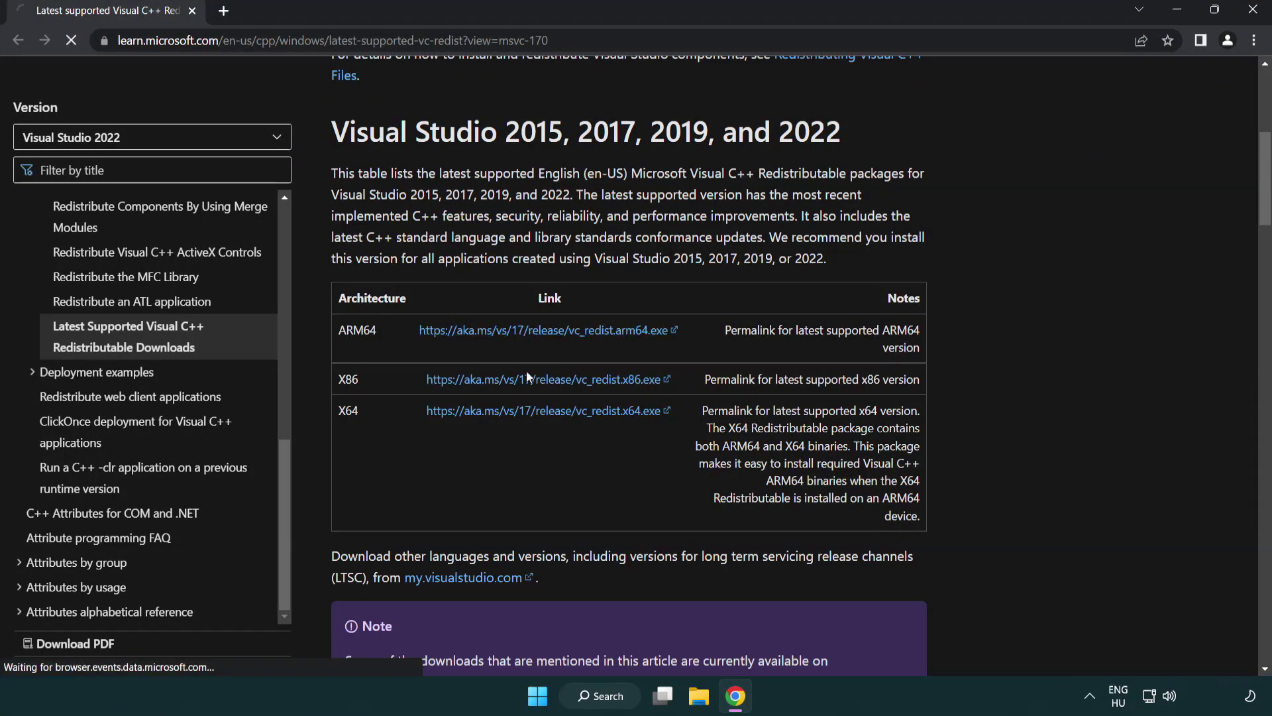
click(533, 411)
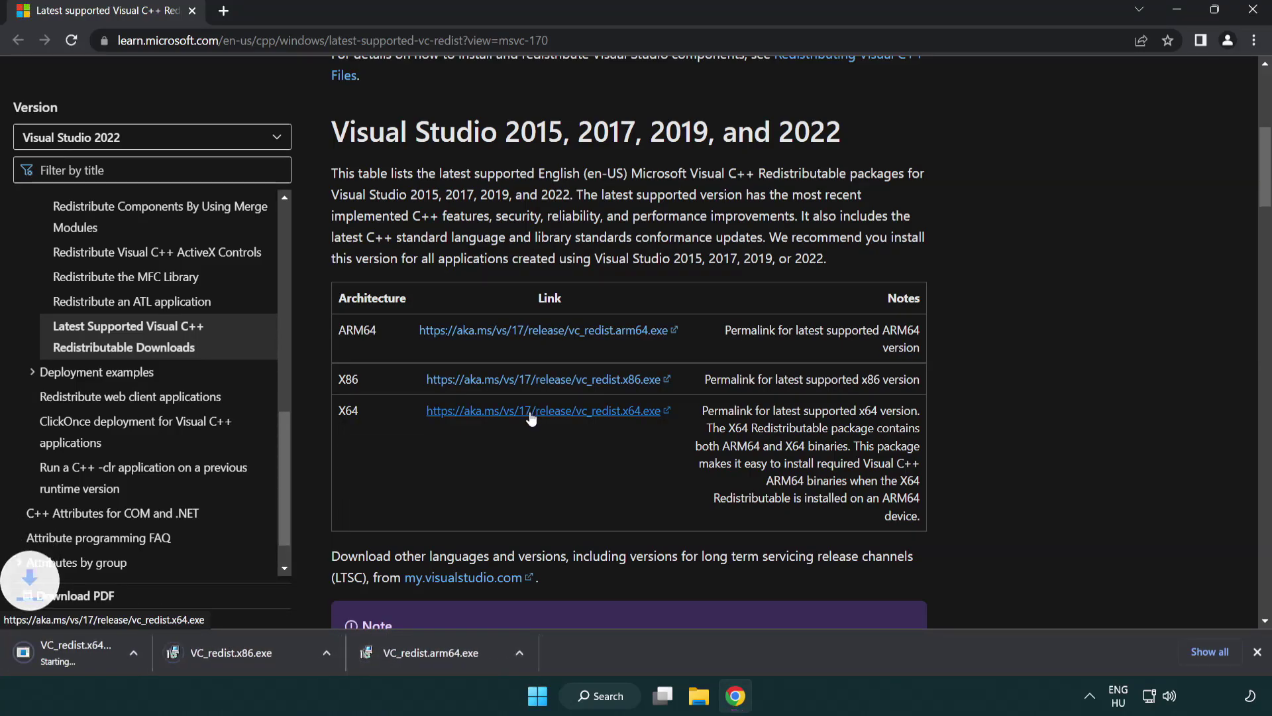
click(486, 662)
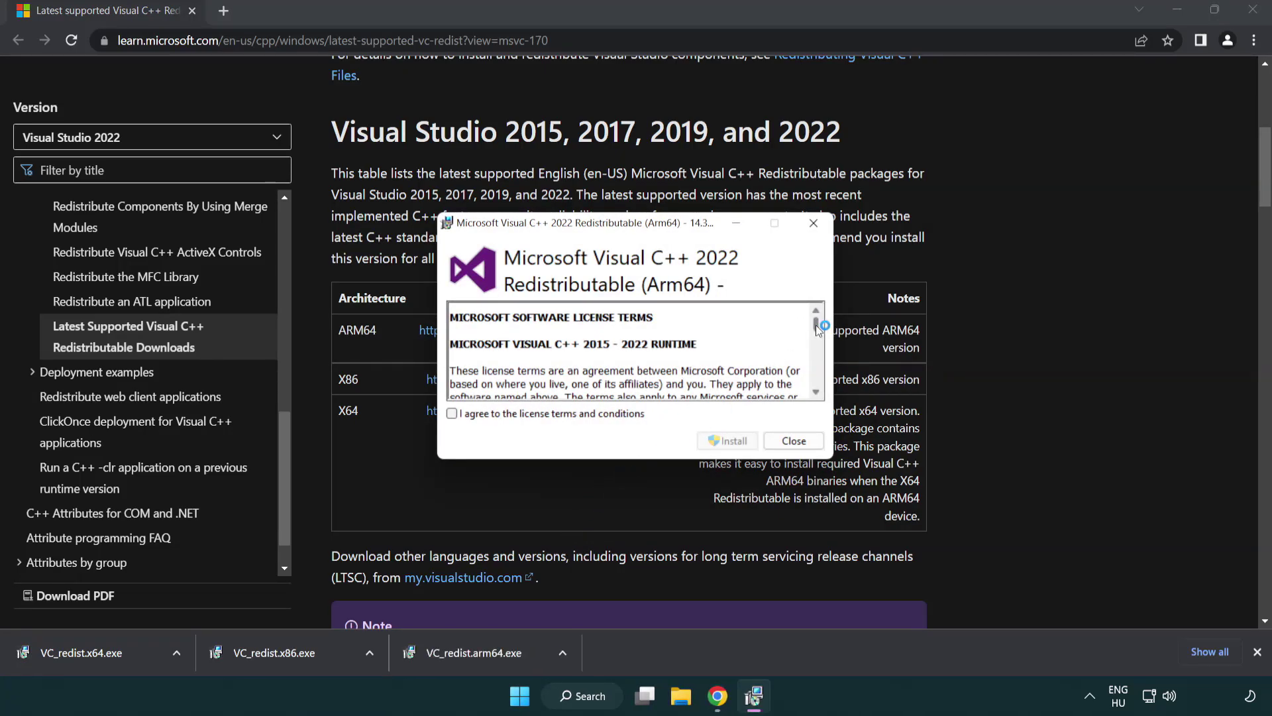
Step: Accept the license and attempt the ARM64 Visual C++ install, dismissing it after it fails
drag(816, 319, 824, 381)
click(453, 413)
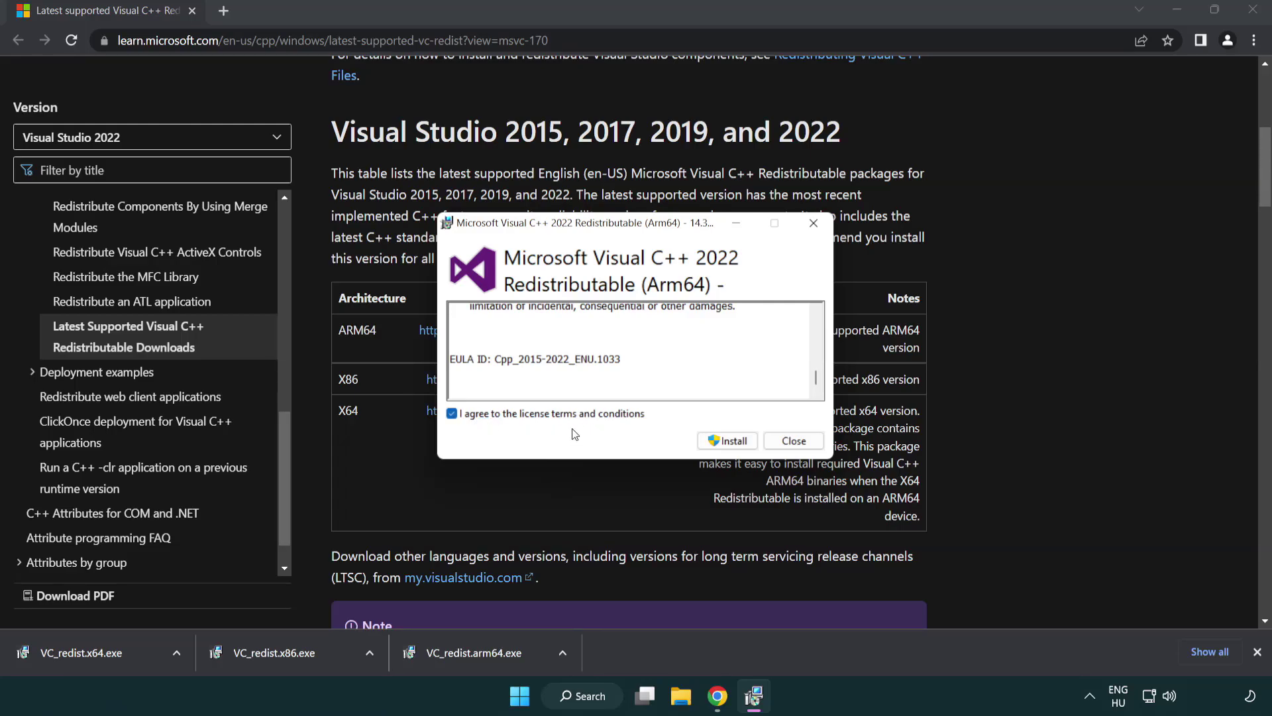
click(709, 440)
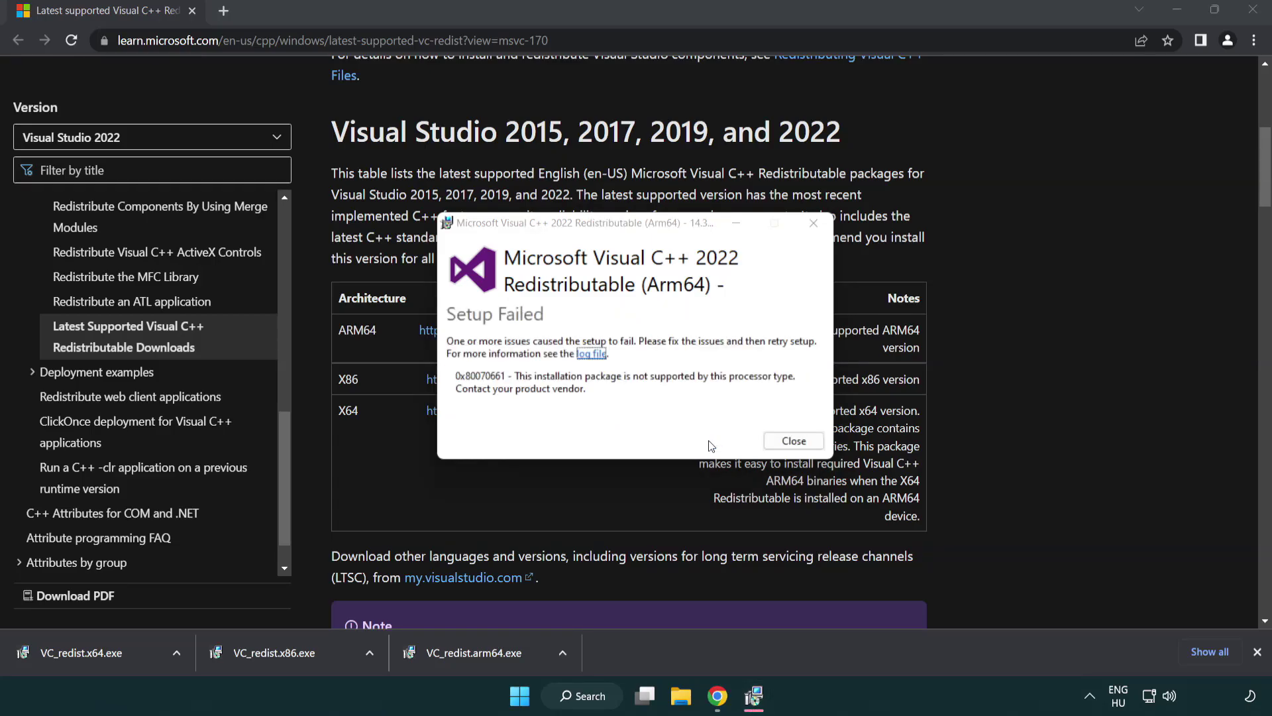
click(794, 442)
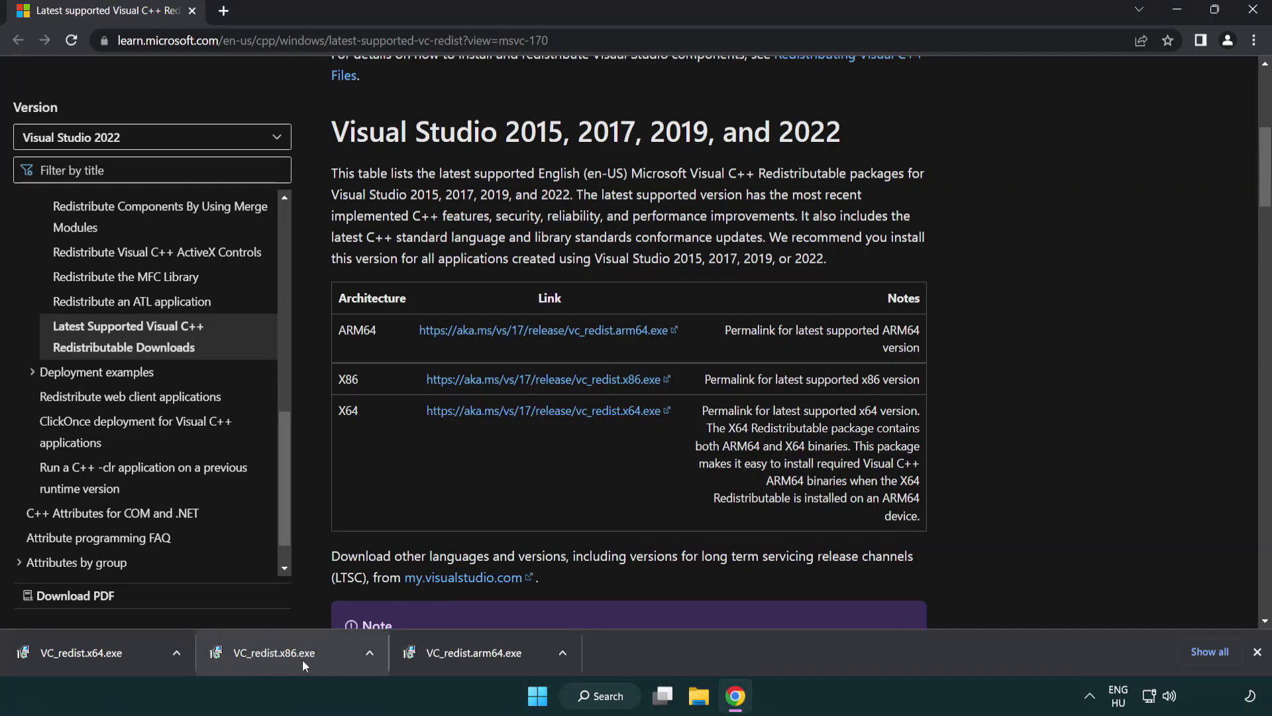
Step: Install the x86 and x64 Visual C++ 2015-2022 runtimes, closing each without restarting
click(285, 661)
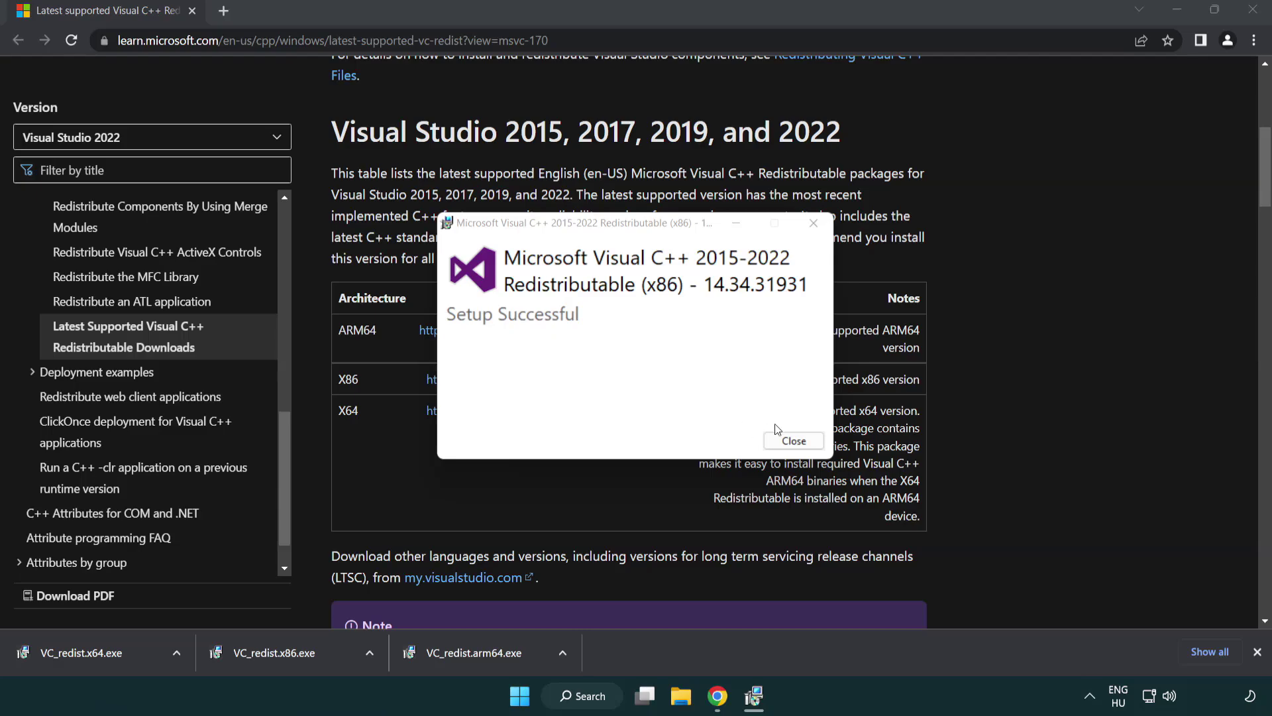
click(795, 441)
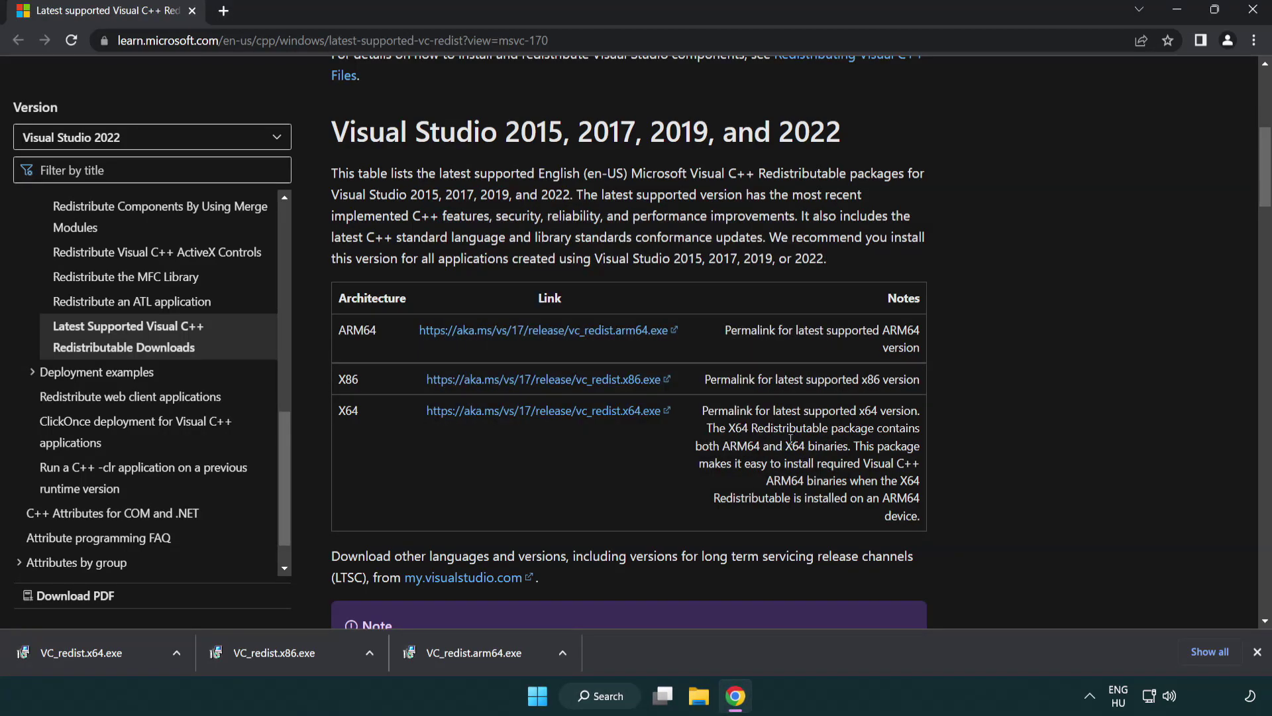
click(95, 650)
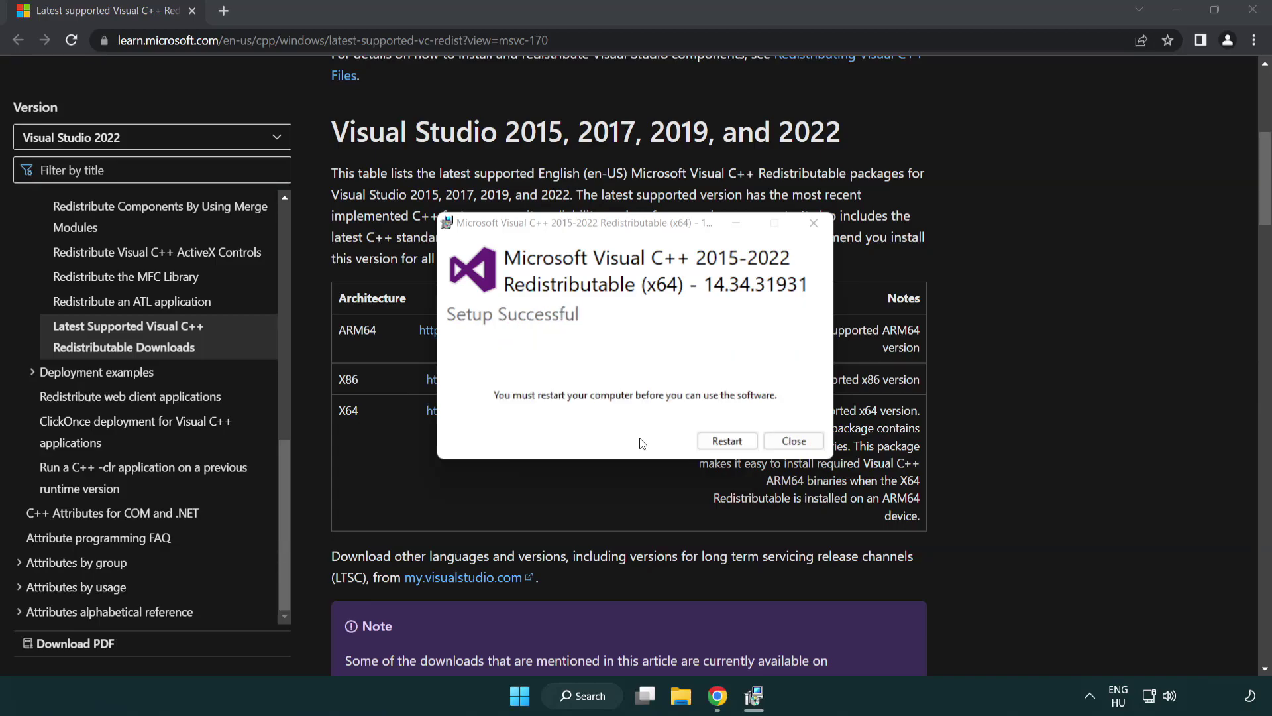
click(793, 441)
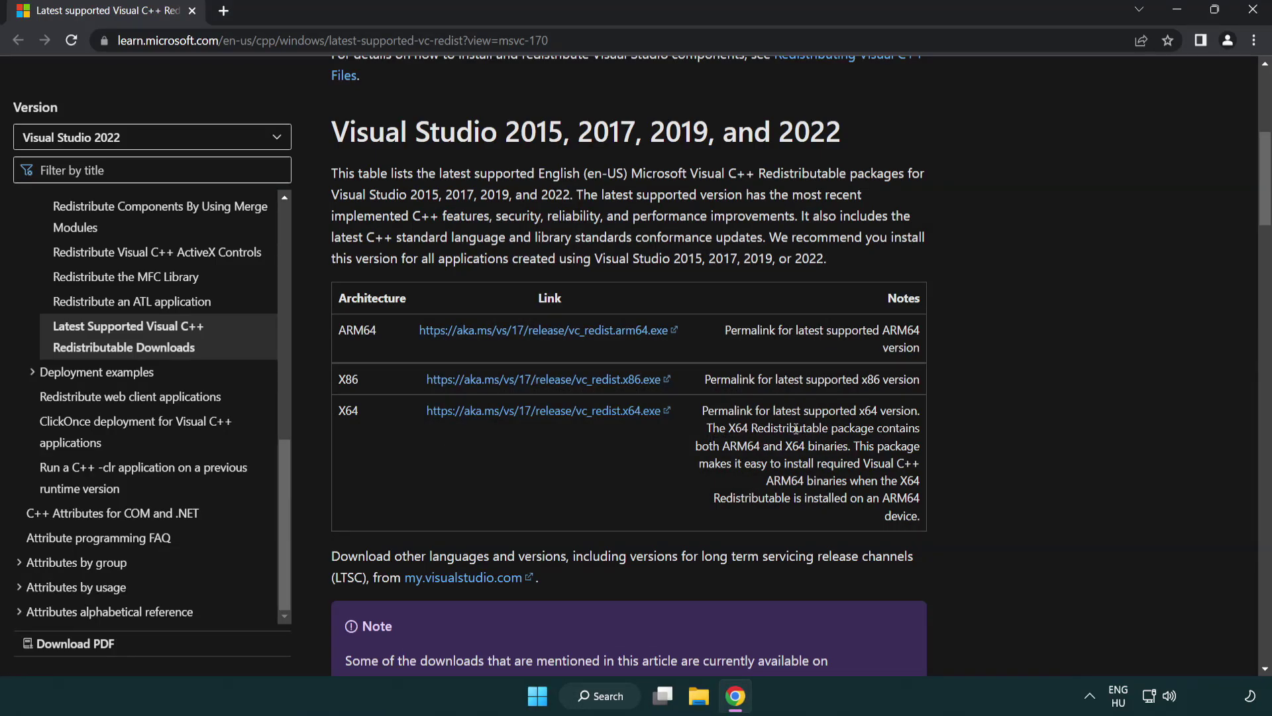
Step: Close the browser and launch Command Prompt as administrator by searching 'cmd'
click(1252, 11)
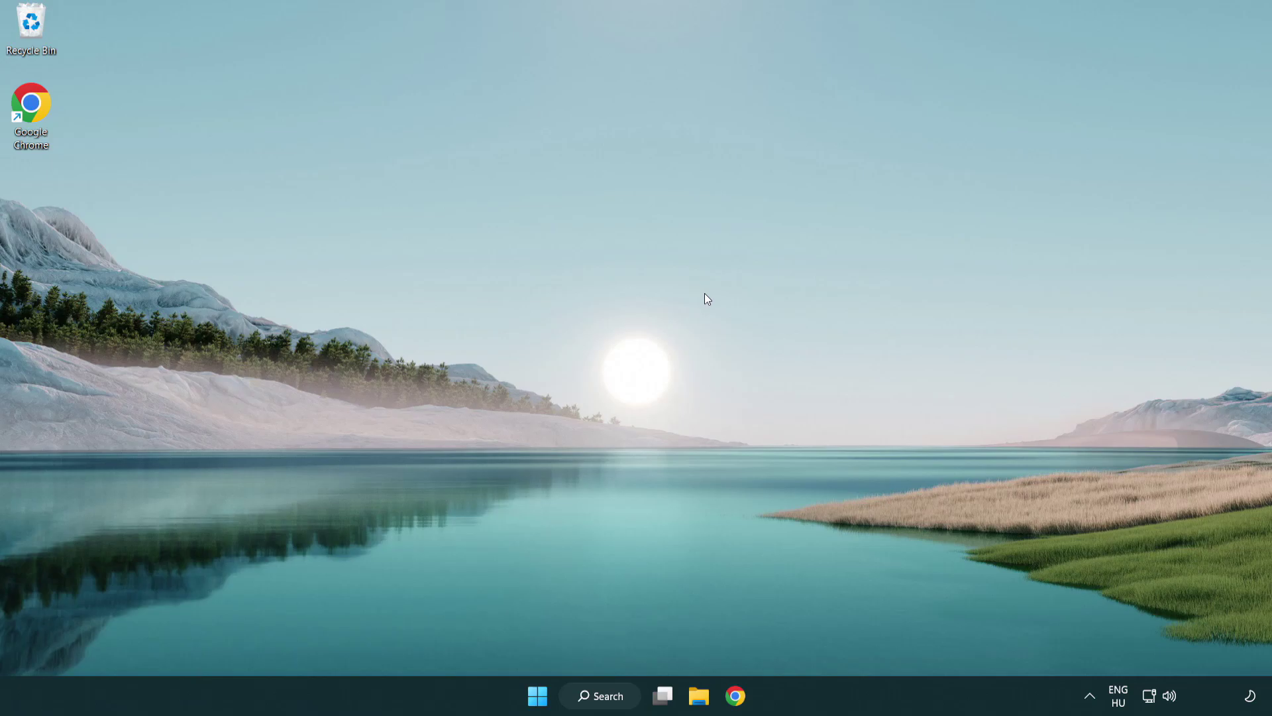
click(592, 697)
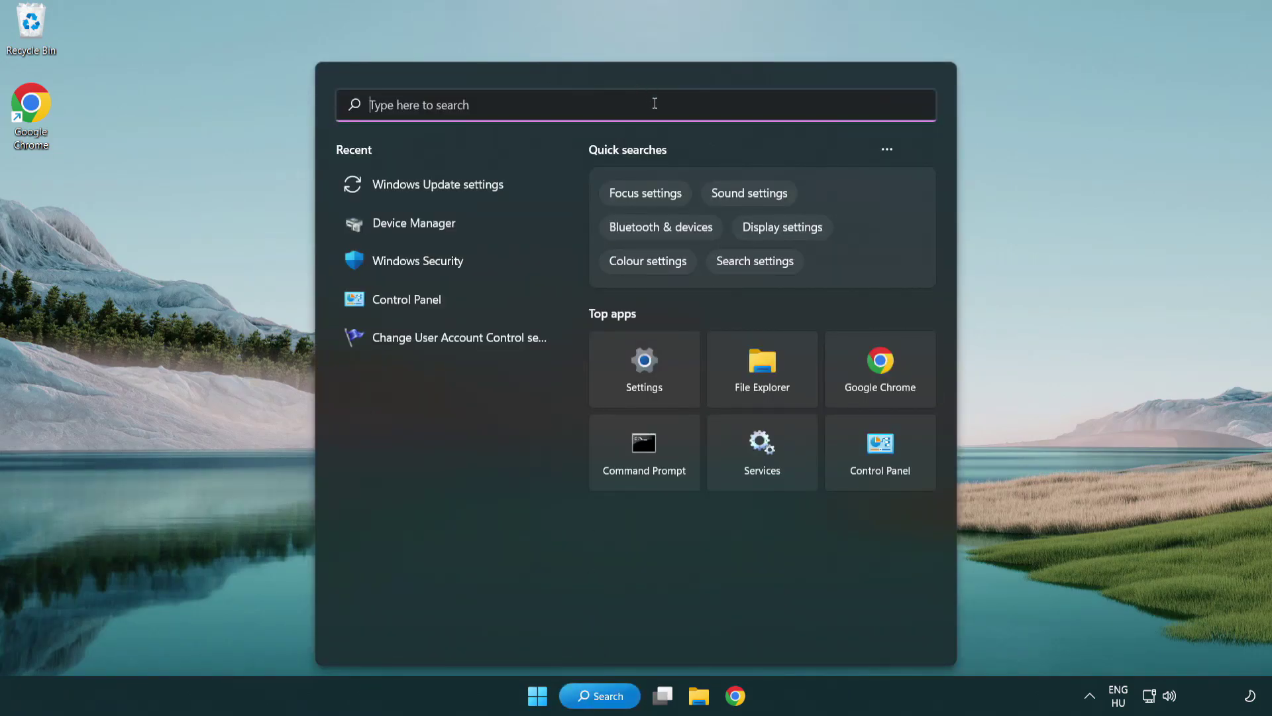
text(cmd)
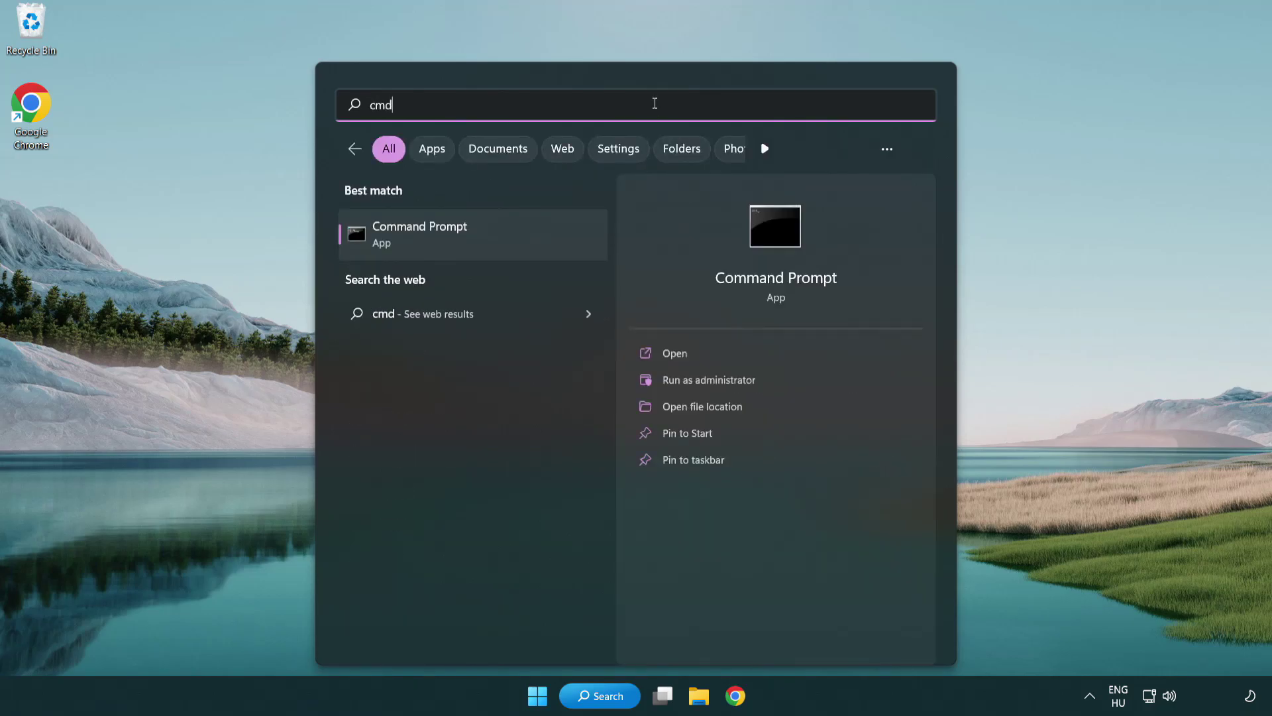
right_click(486, 236)
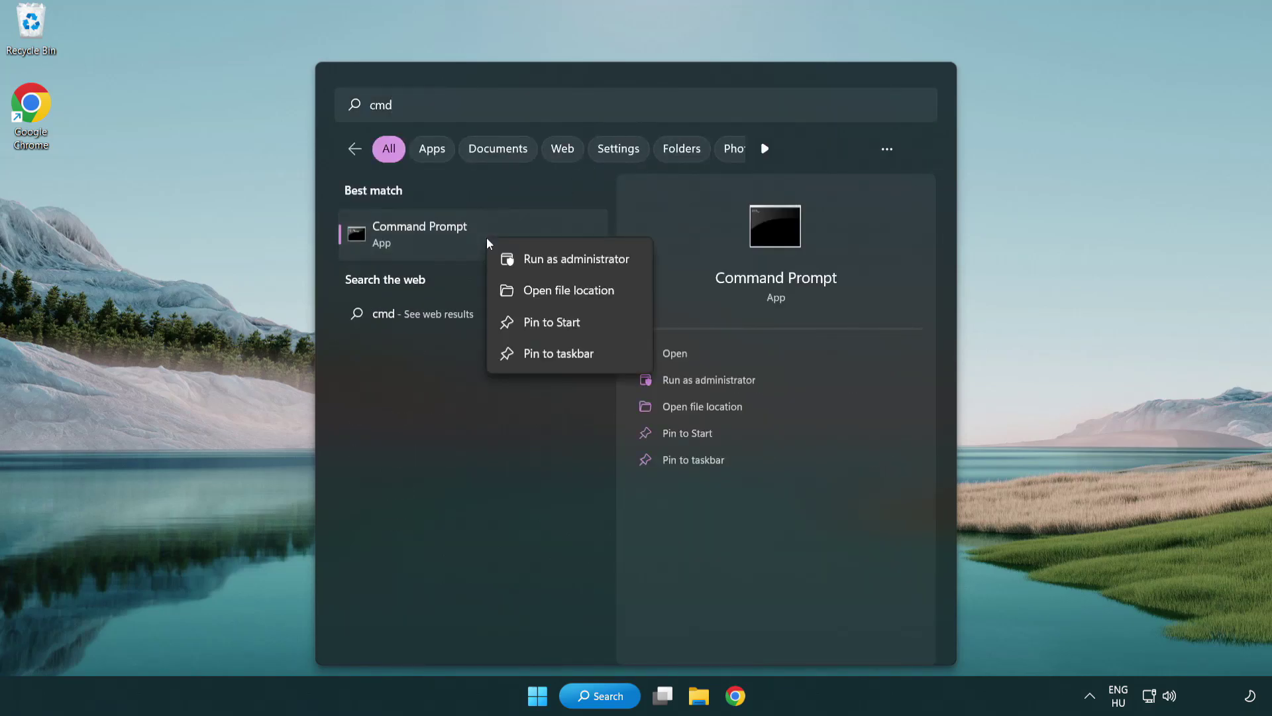
click(574, 265)
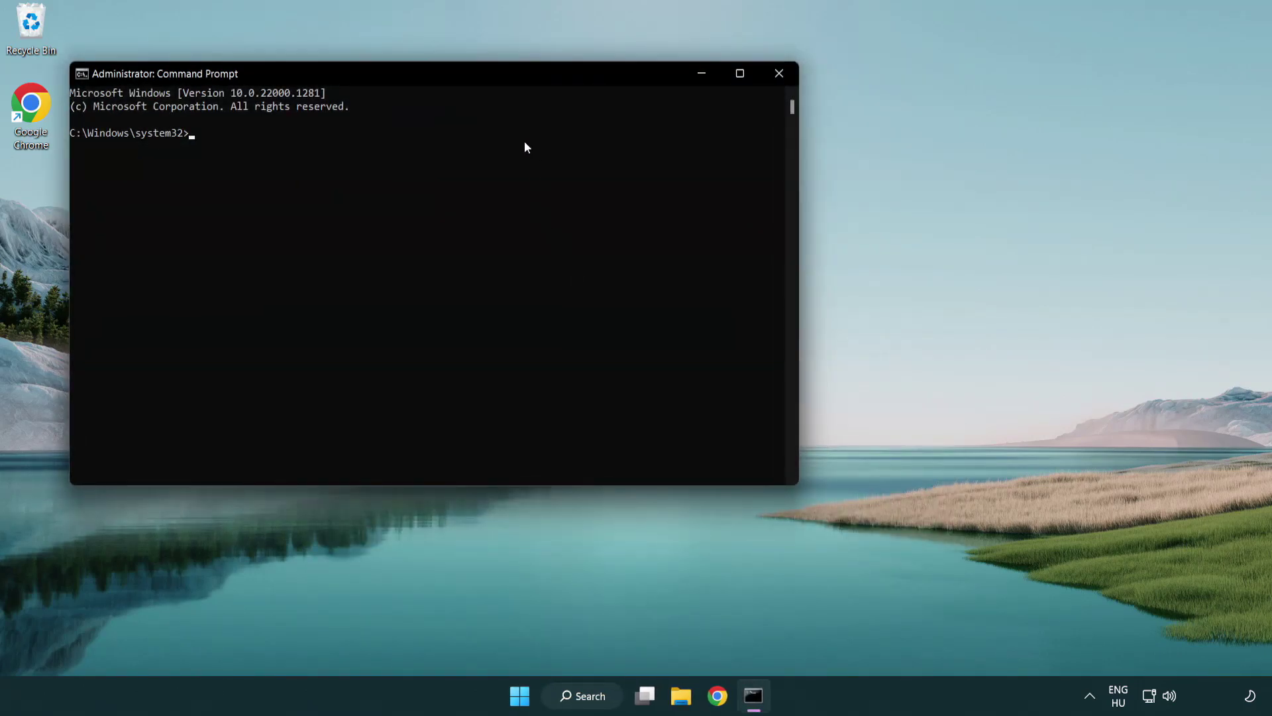
Step: Run 'sfc /scannow' in the admin Command Prompt, which finds no integrity violations
drag(454, 76, 641, 131)
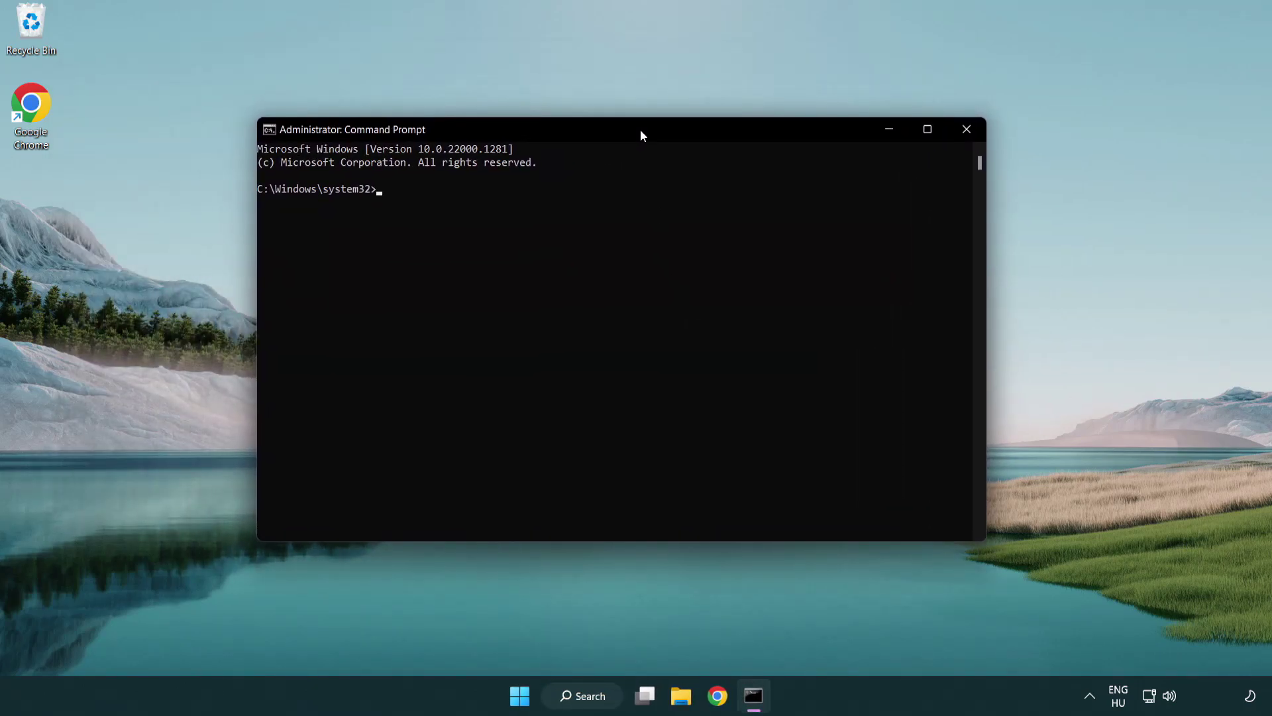
text(sfc /sc)
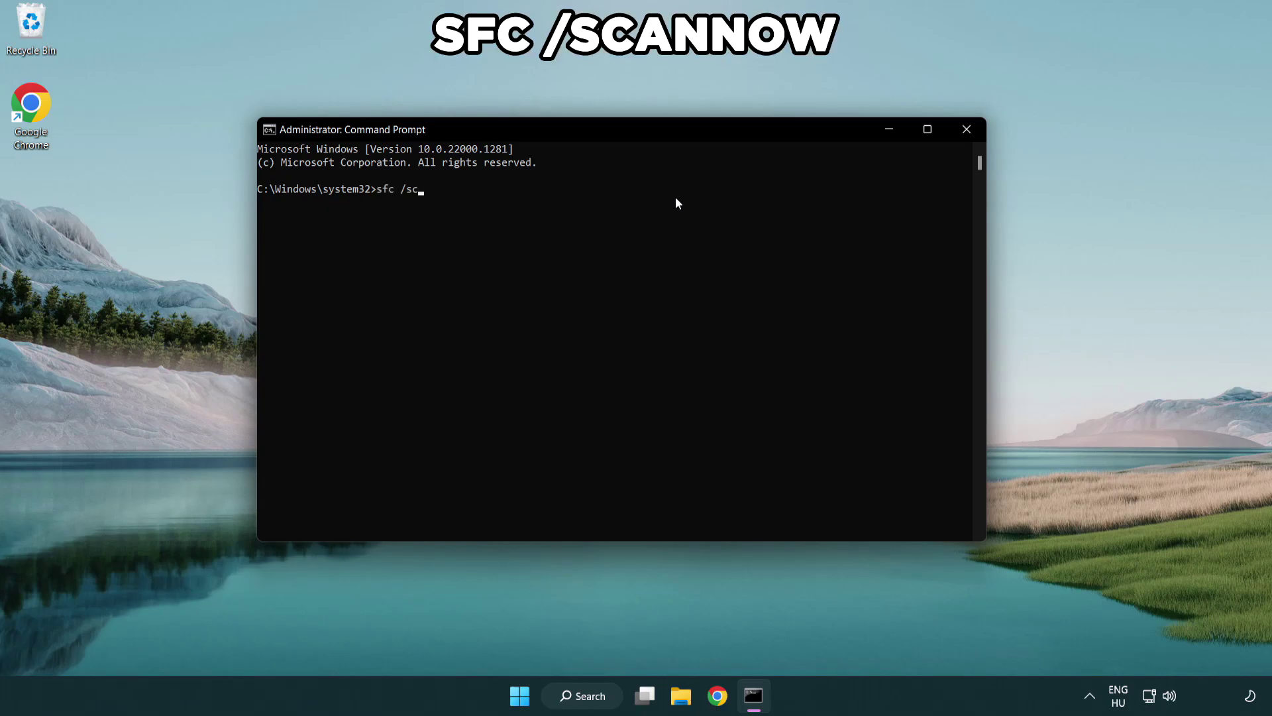
text(annow)
key(Return)
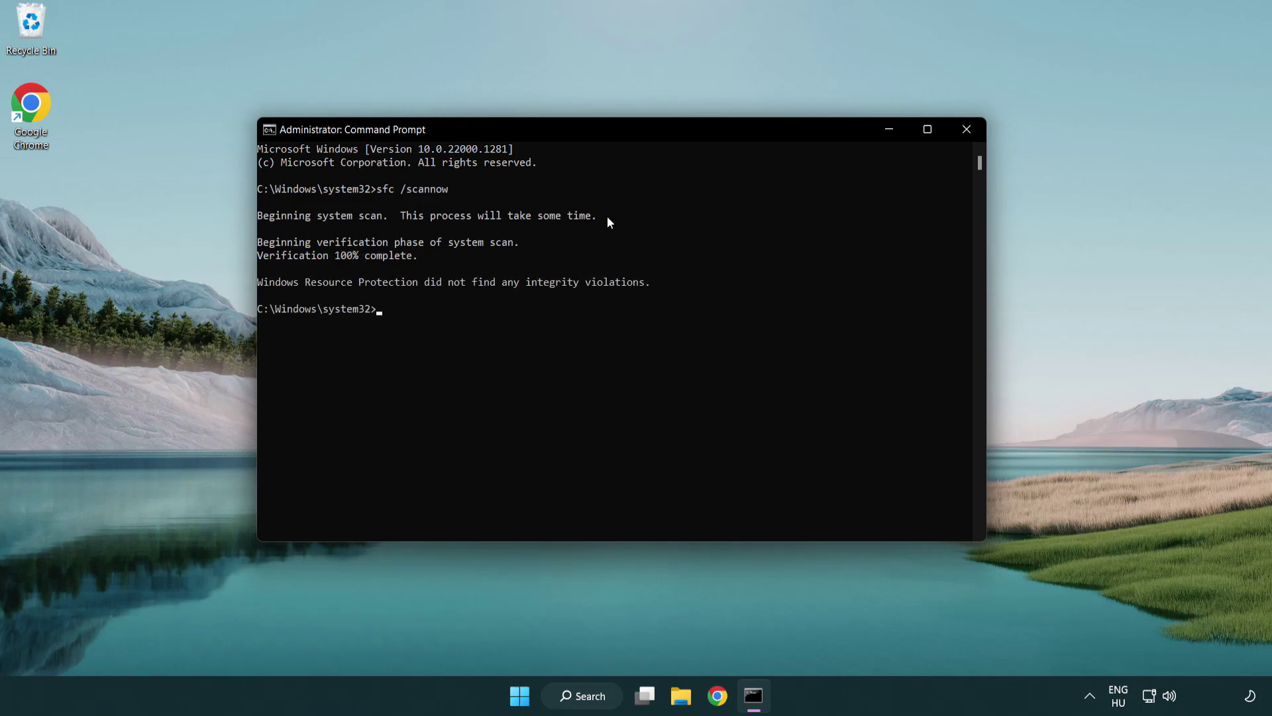
Step: Close Command Prompt and show the power options in the Start menu
click(967, 129)
click(528, 702)
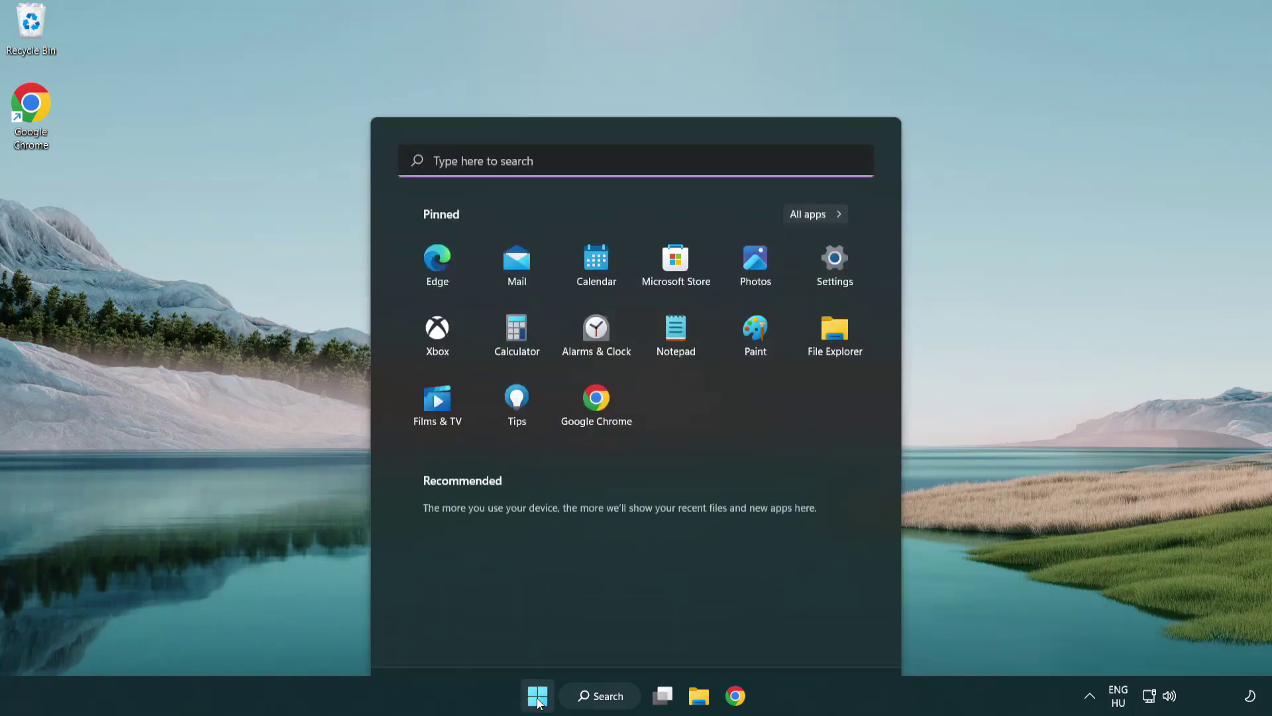
click(847, 636)
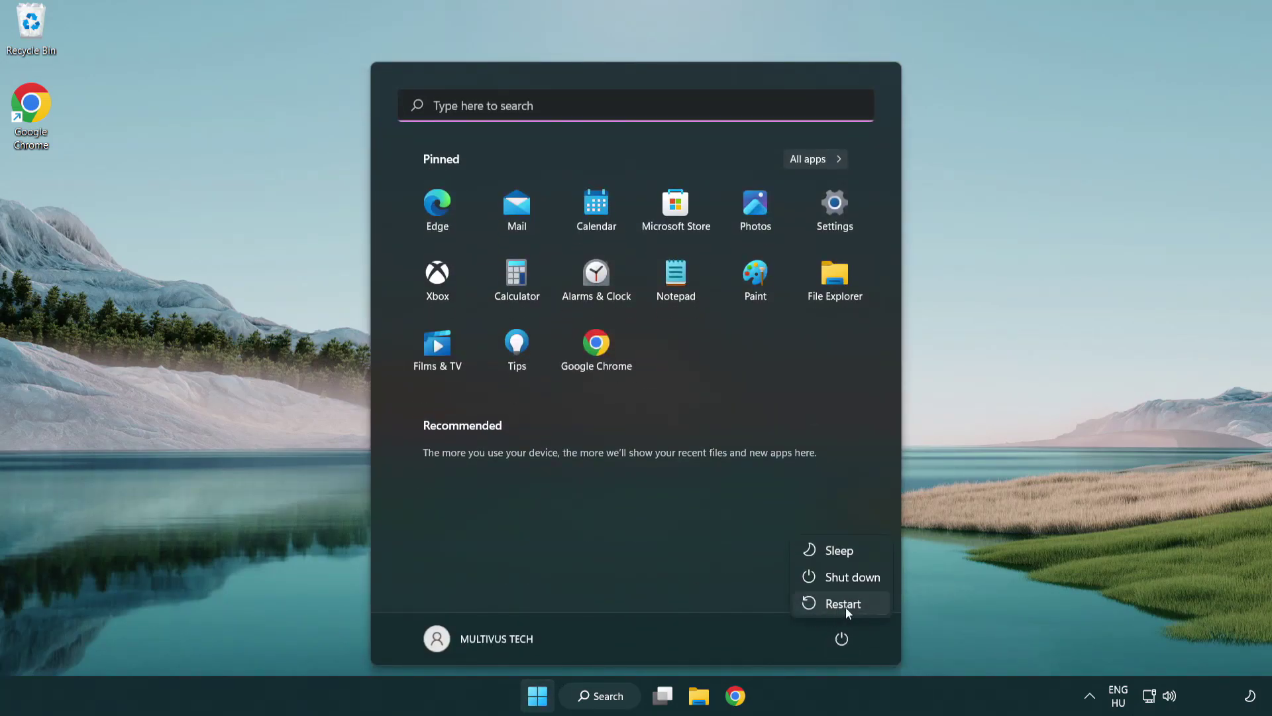